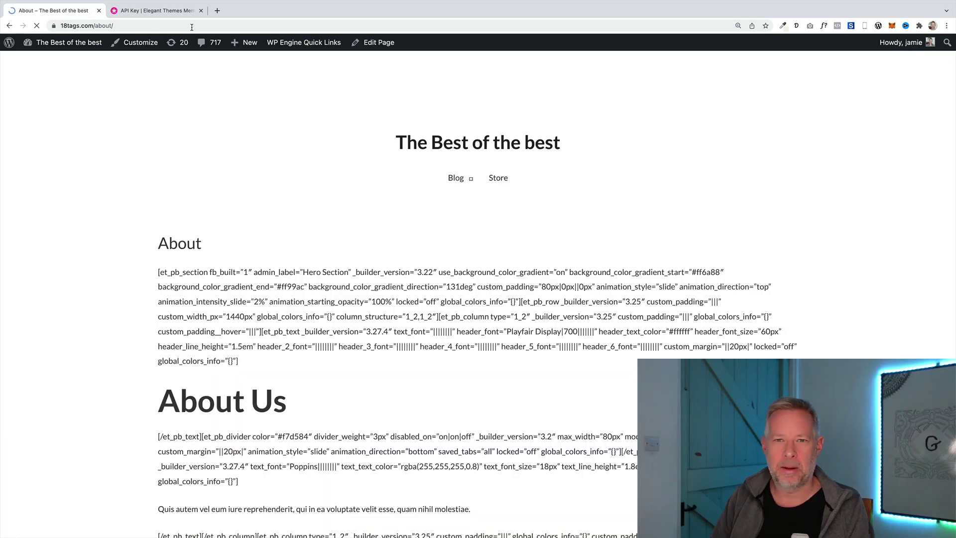
Examine how the About page's content renders, from the hero section down to the Driving Industry Trends section.
scroll(247, 285, "down", 10)
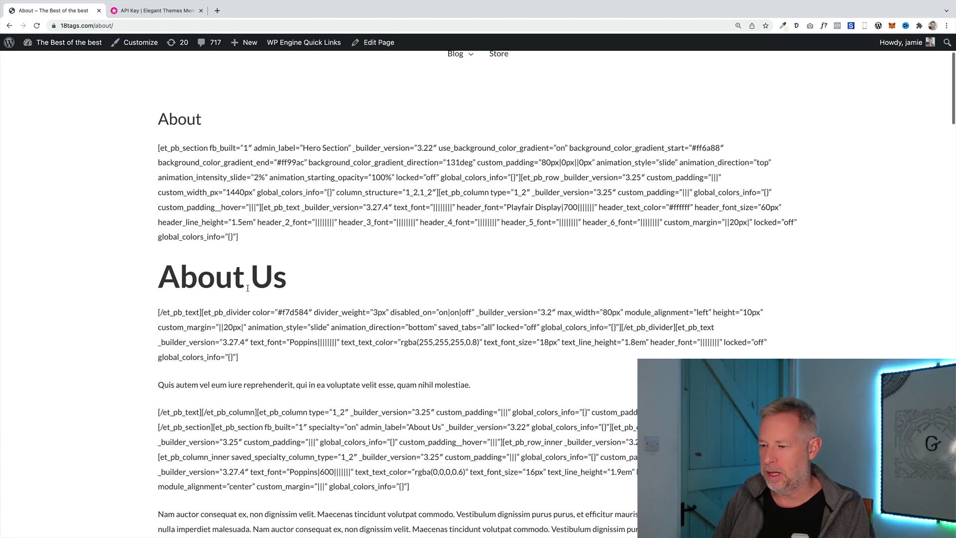
scroll(253, 296, "down", 5)
scroll(253, 296, "up", 8)
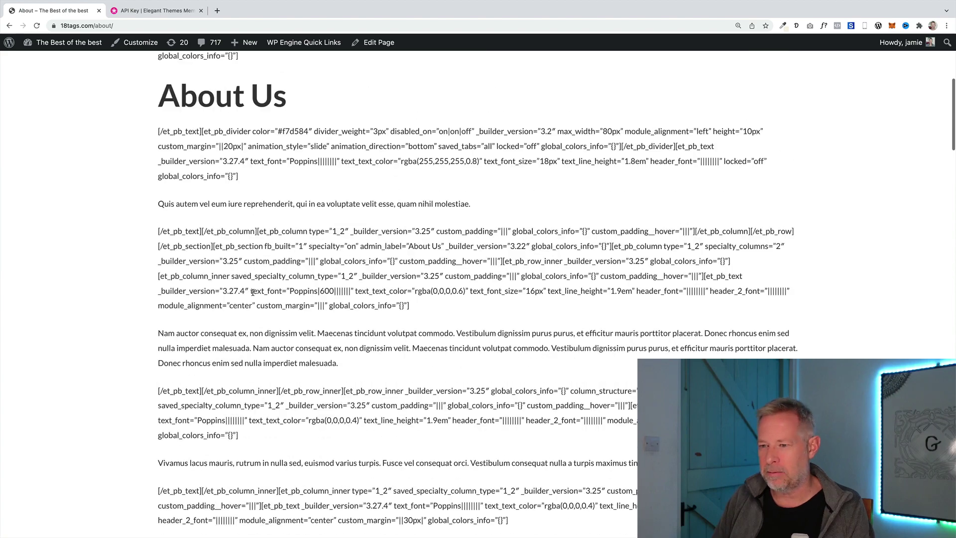
scroll(253, 293, "up", 3)
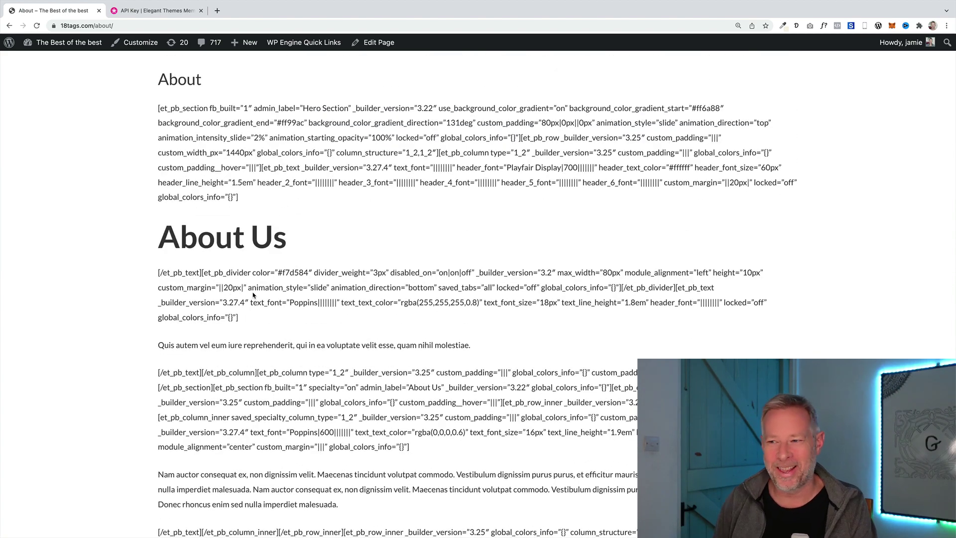
scroll(253, 294, "up", 2)
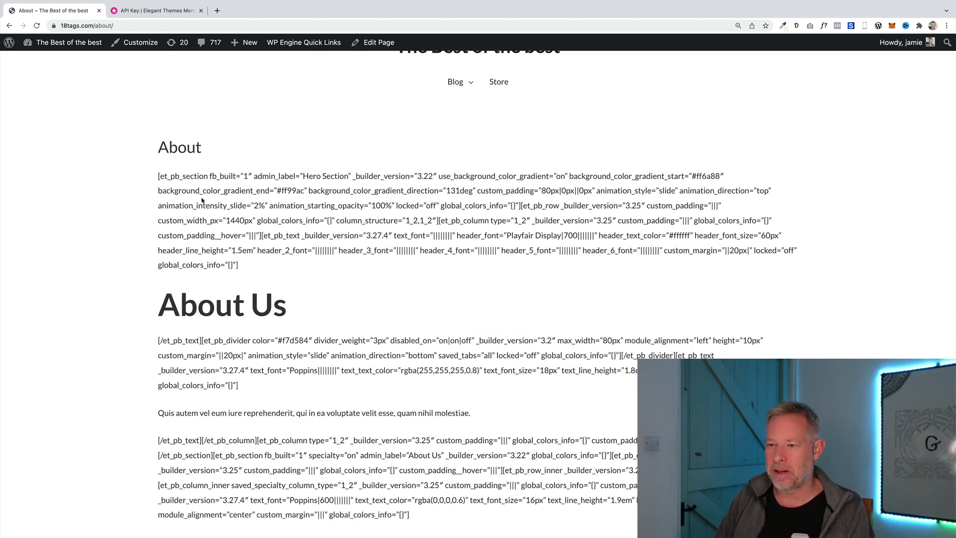
triple_click(233, 193)
left_click(285, 301)
scroll(285, 348, "down", 4)
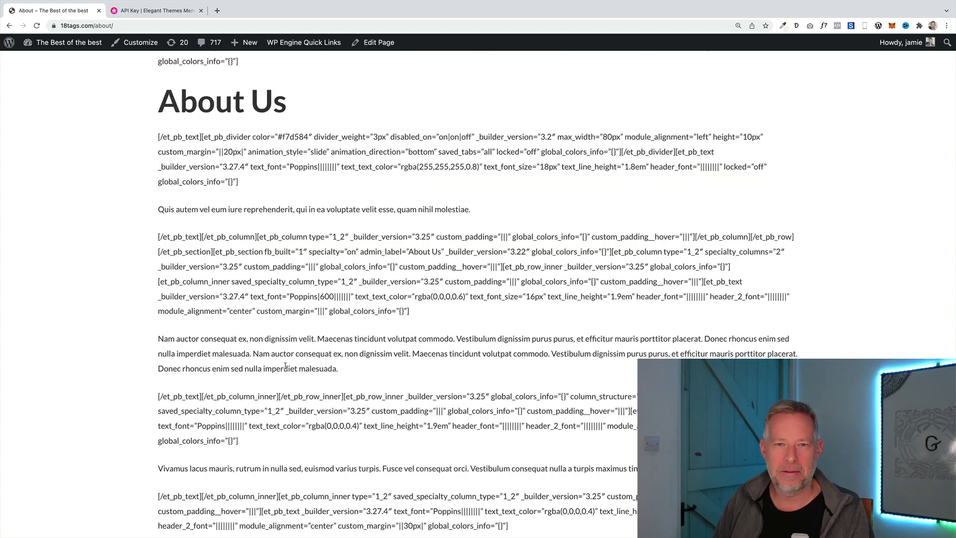
scroll(285, 366, "down", 4)
scroll(285, 365, "down", 20)
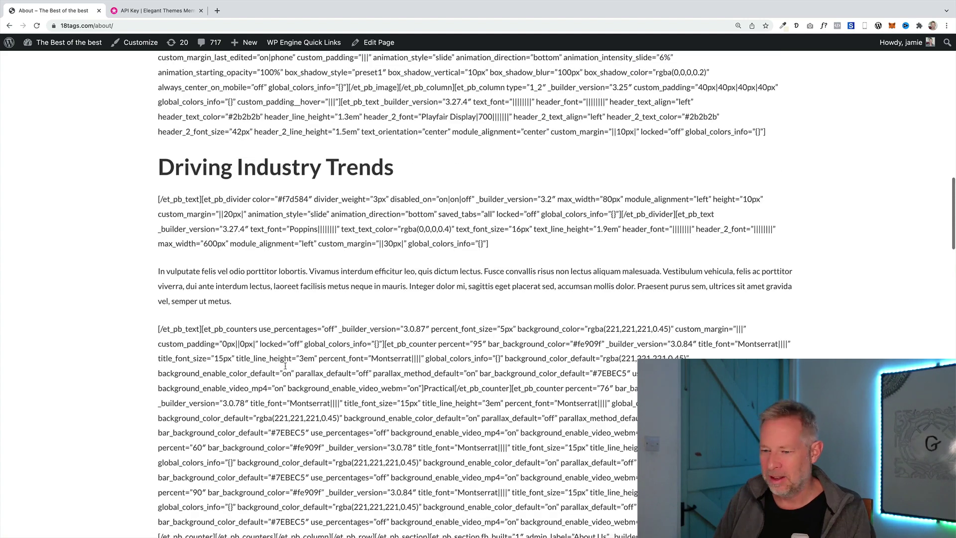
scroll(285, 366, "up", 15)
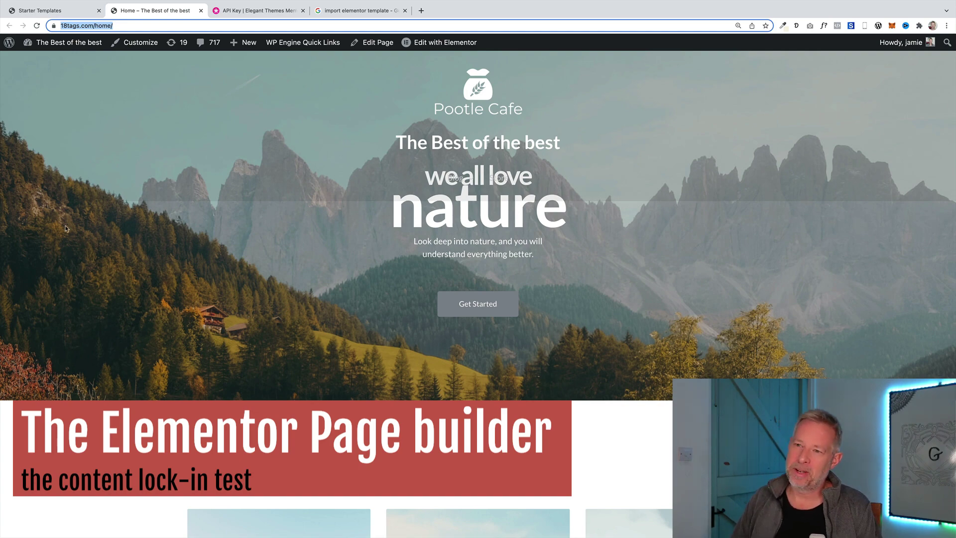
Deactivate the Elementor plugin from the site's installed plugins, skipping the feedback survey.
left_click(50, 61)
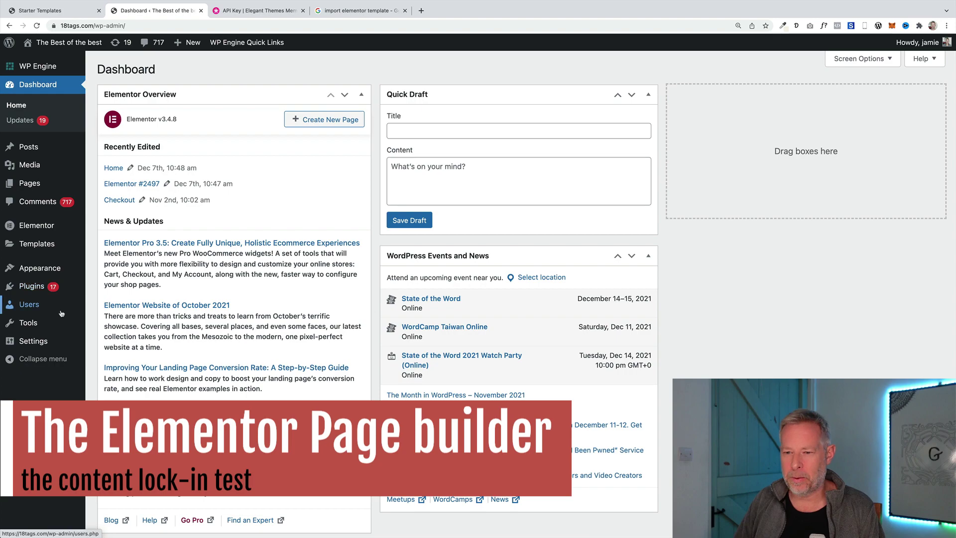
mouse_move(68, 294)
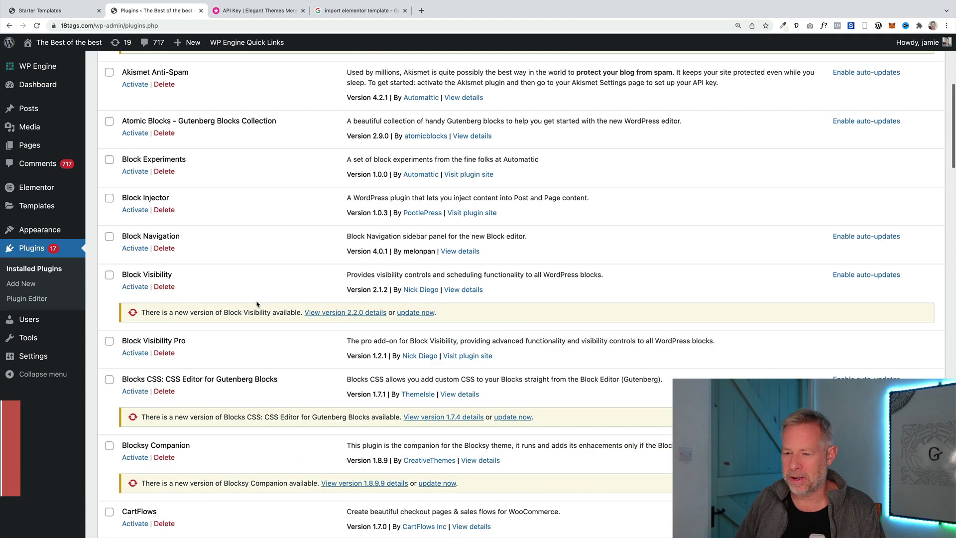
scroll(255, 299, "down", 10)
scroll(256, 304, "down", 6)
left_click(173, 255)
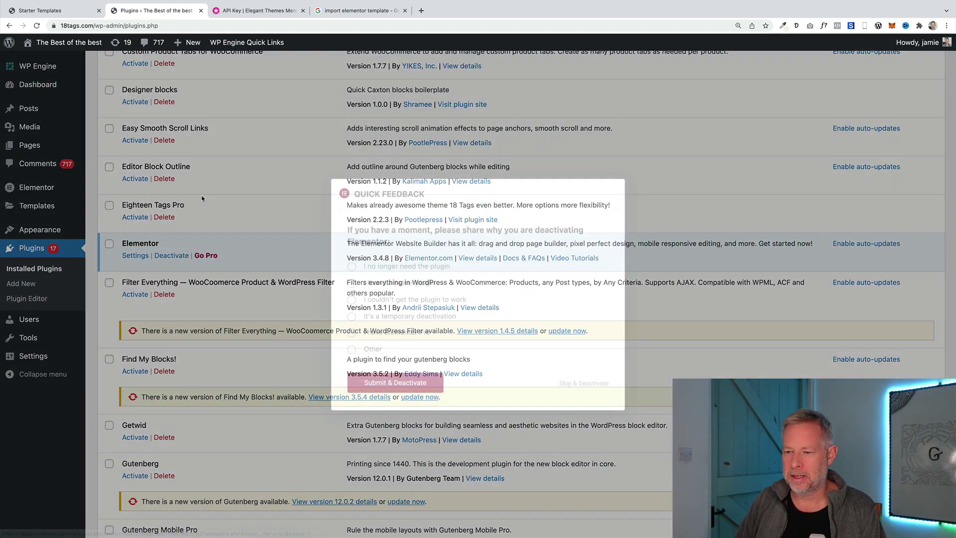
left_click(583, 382)
Load the site's home page at 18tags.com/home/ with Elementor deactivated.
left_click(240, 26)
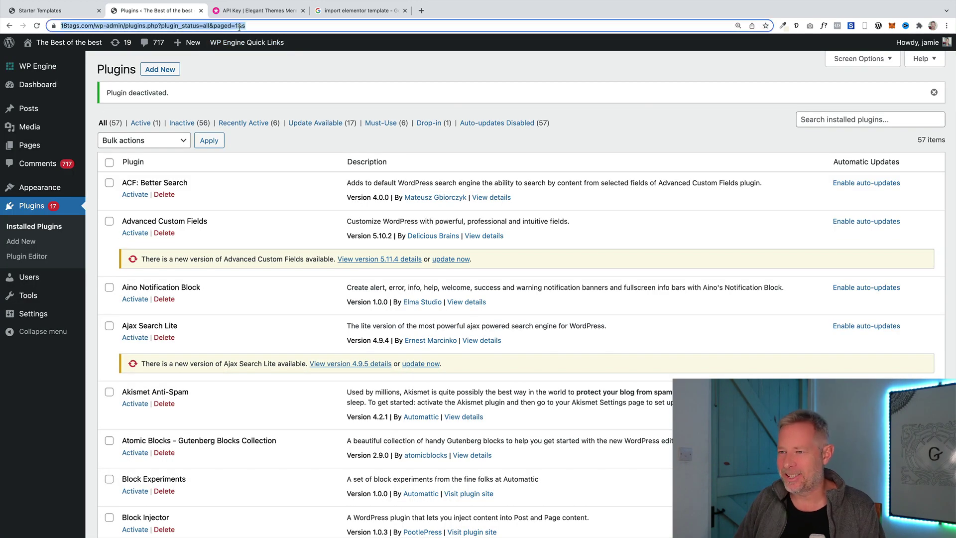
type("18tags.com/home/")
key("Return")
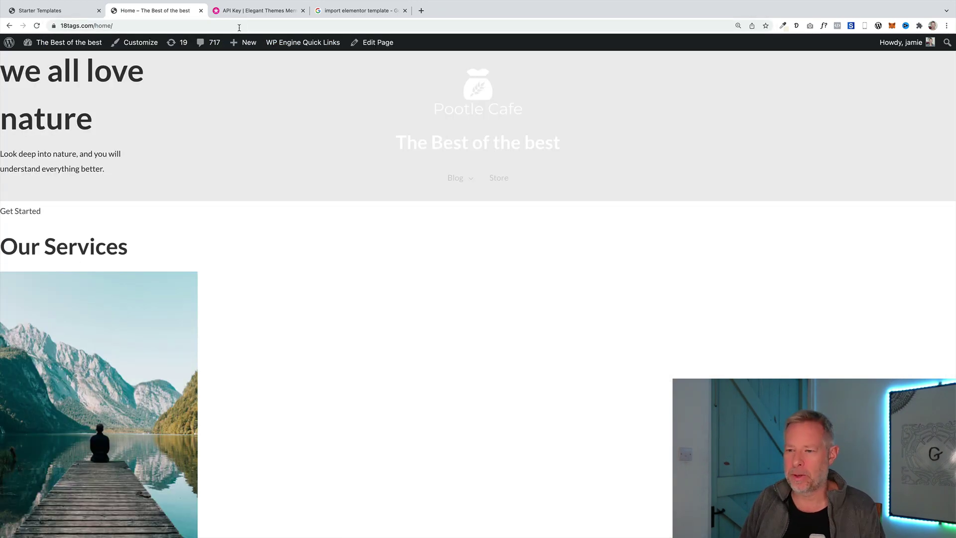
Examine the home page's headings, text, images and layout from Our Services down to the footer.
scroll(349, 312, "down", 12)
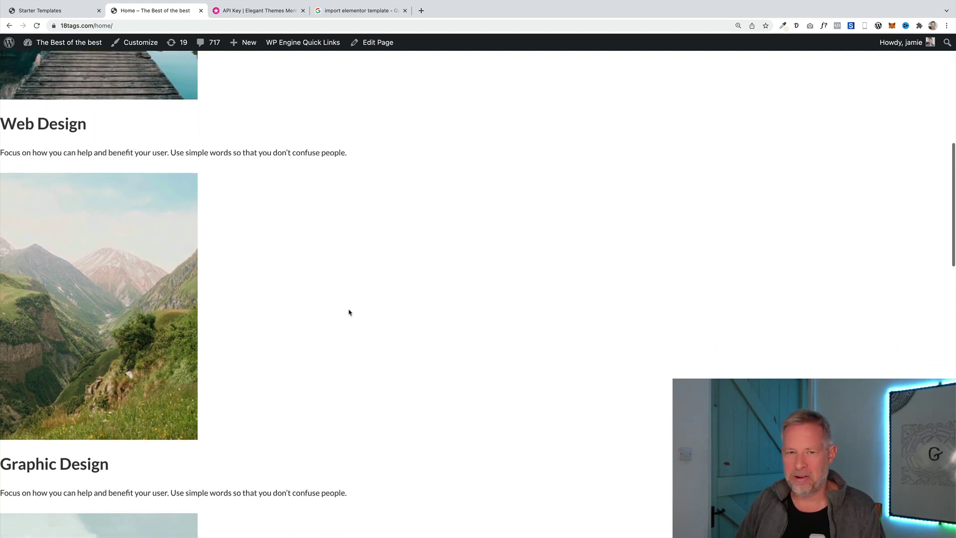
scroll(352, 312, "down", 10)
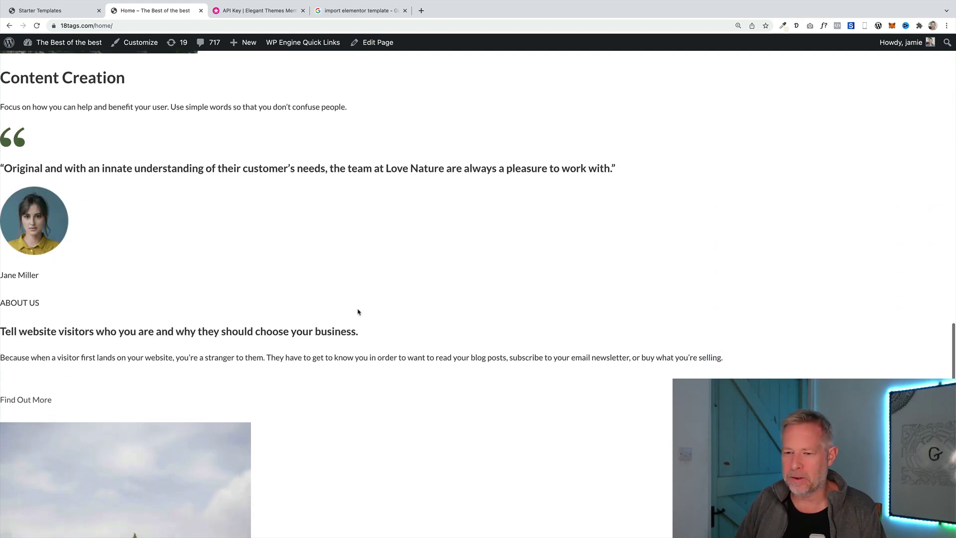
scroll(358, 312, "down", 8)
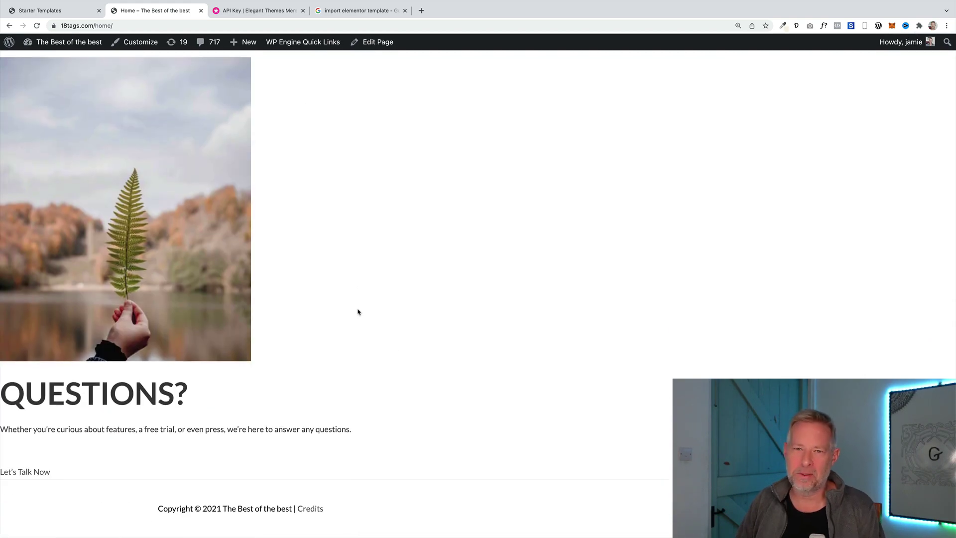
scroll(358, 312, "up", 20)
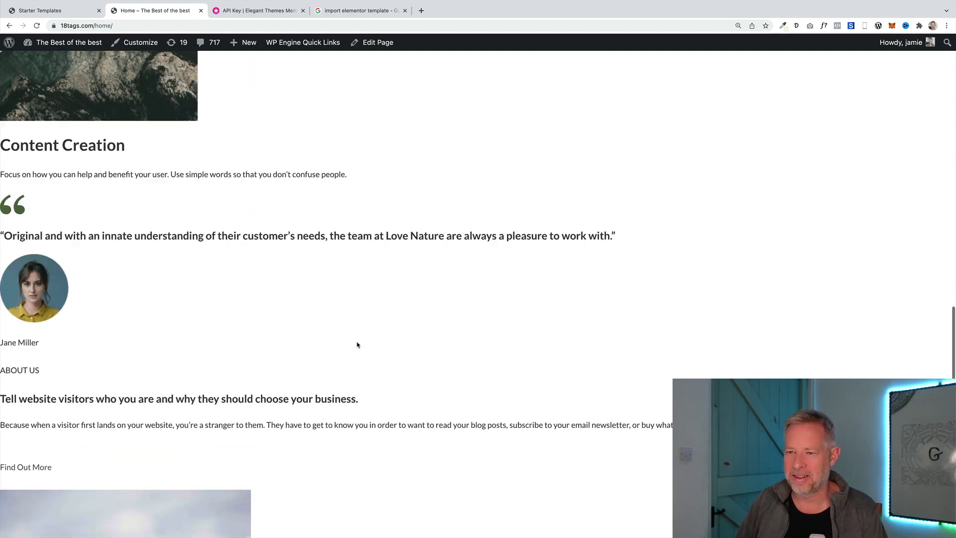
scroll(357, 345, "up", 4)
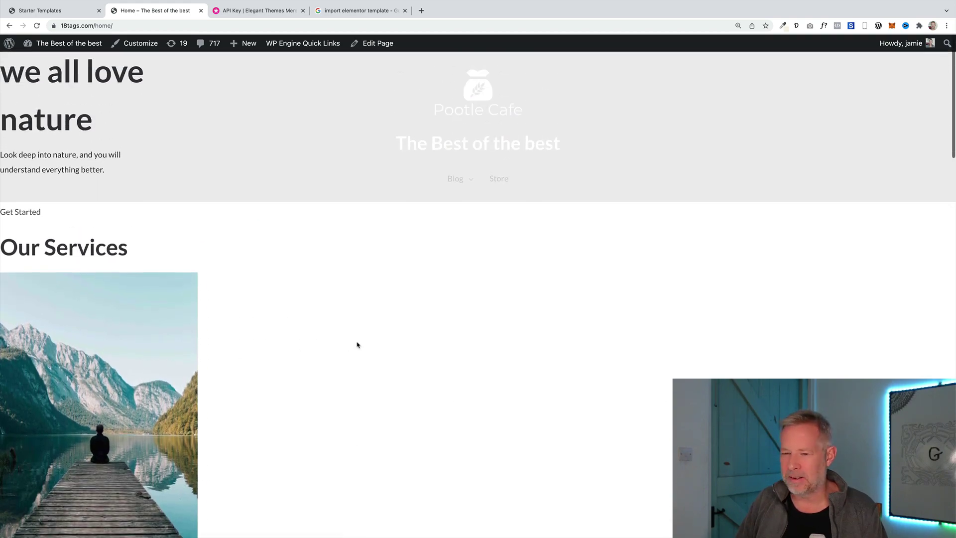
scroll(357, 344, "down", 9)
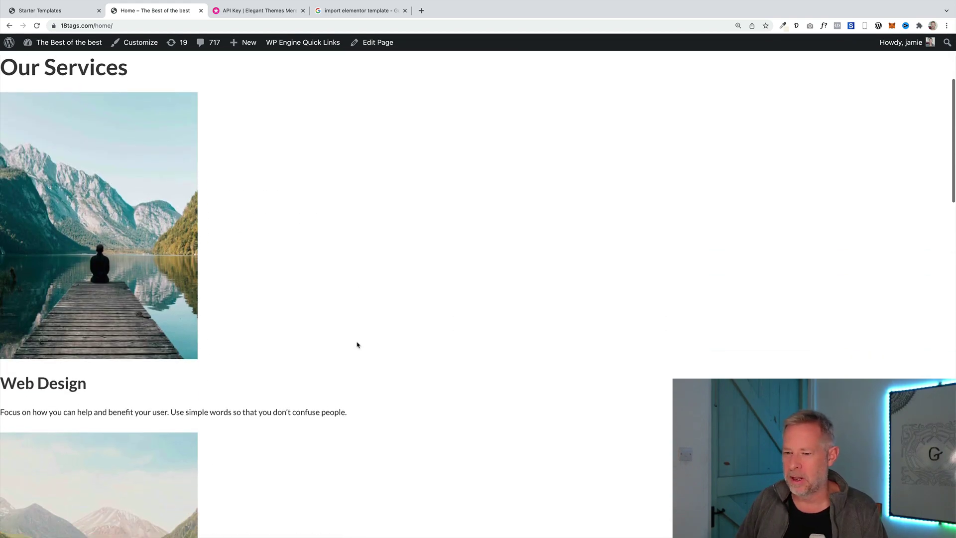
scroll(357, 345, "down", 8)
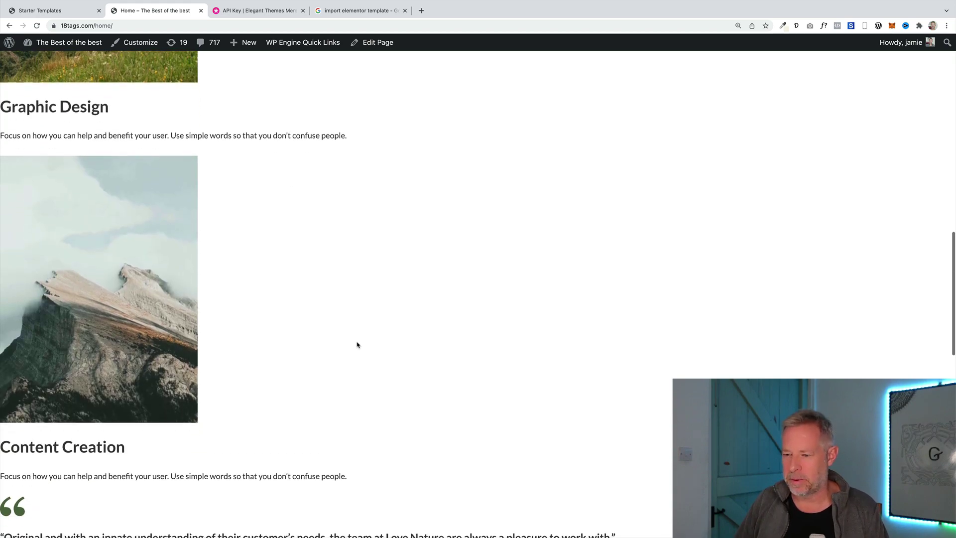
scroll(357, 345, "down", 9)
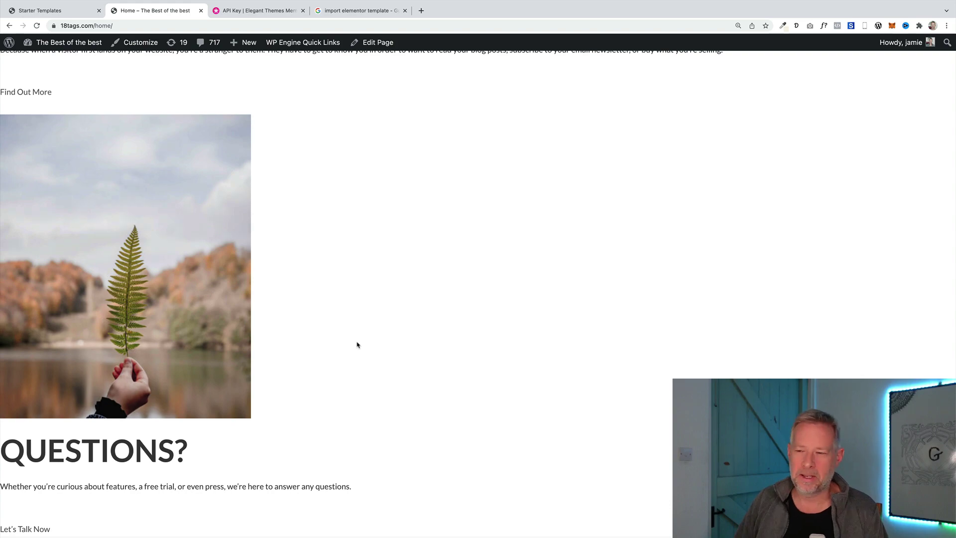
scroll(357, 345, "up", 20)
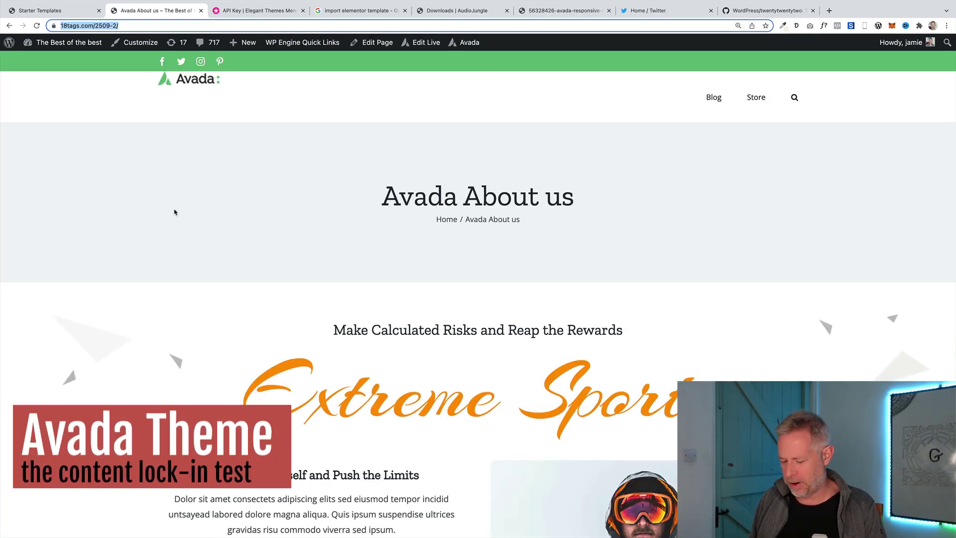
Look over the published Avada About us page, and open it for editing to view its Avada Builder sections.
scroll(199, 244, "down", 15)
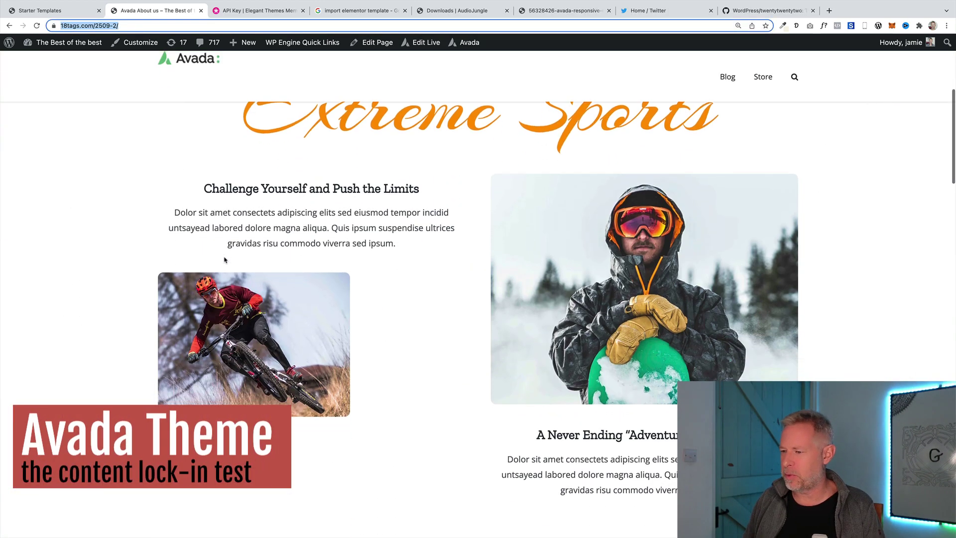
key("Return")
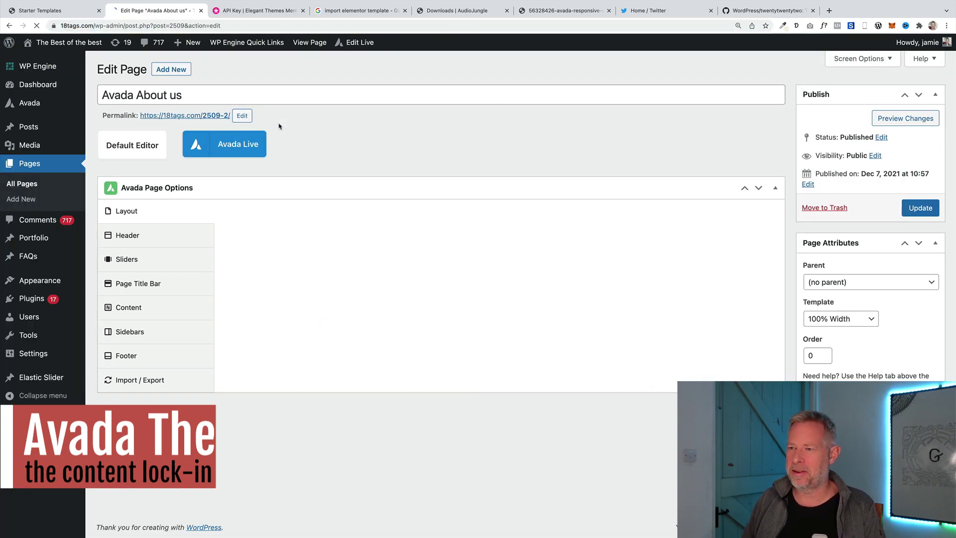
scroll(291, 279, "down", 5)
scroll(292, 279, "up", 5)
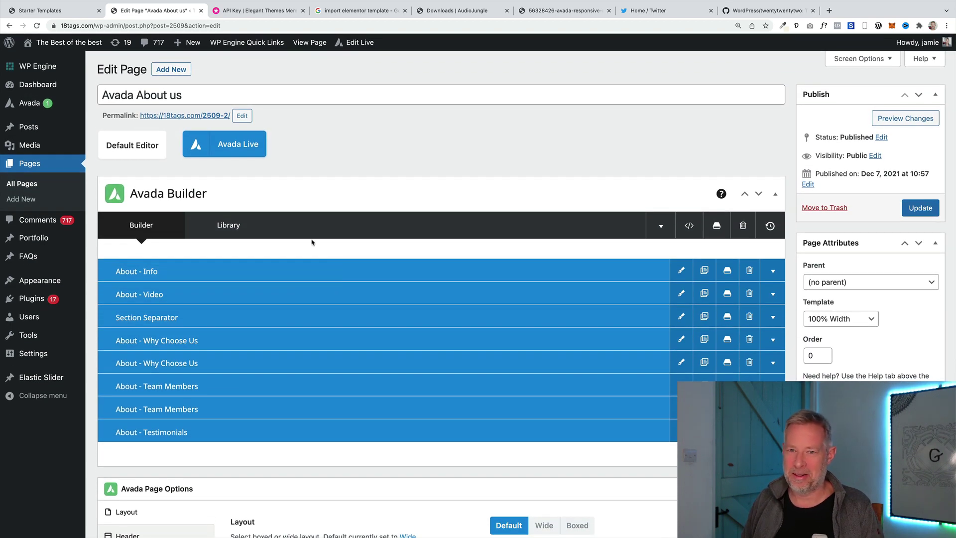
Deactivate the Avada Builder and Avada Core plugins together with a bulk action.
left_click(60, 58)
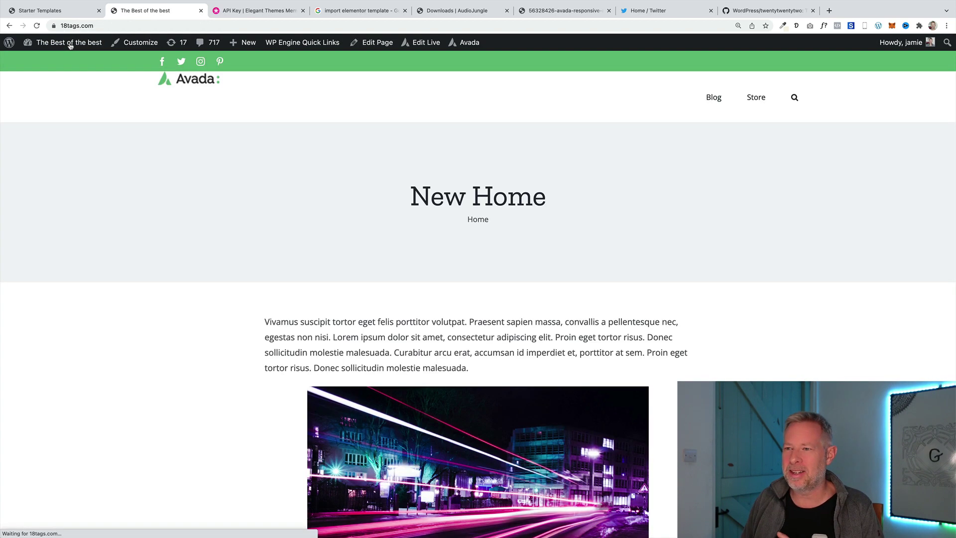
left_click(55, 74)
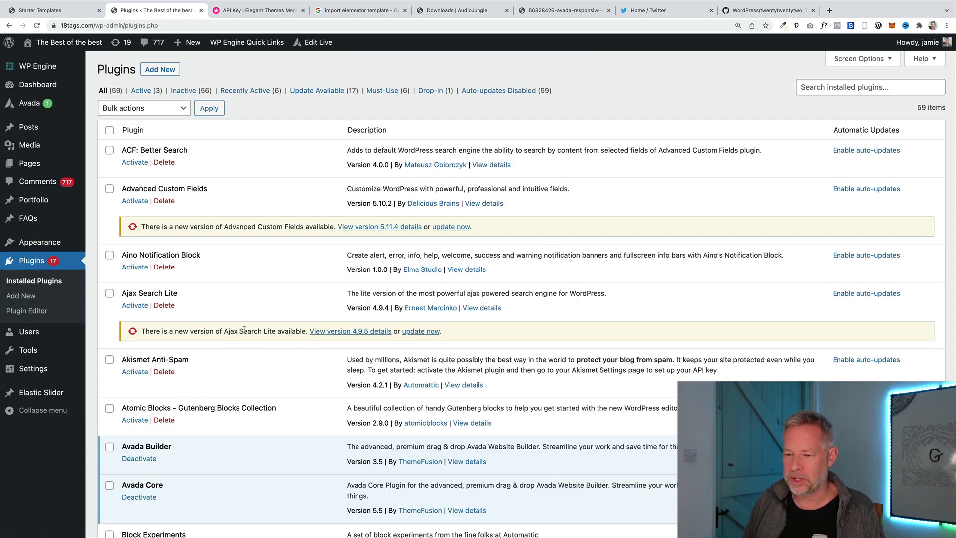
scroll(244, 329, "down", 4)
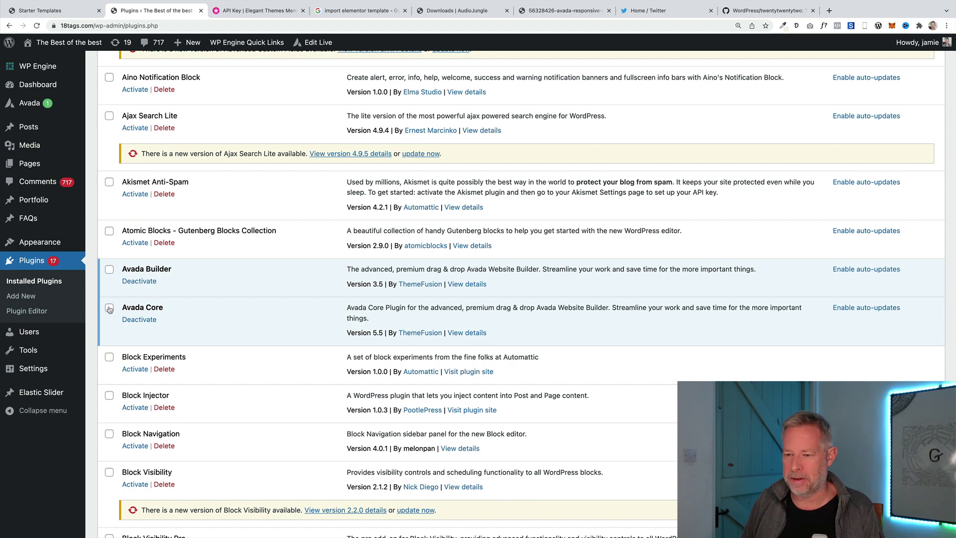
left_click(109, 269)
scroll(109, 269, "up", 4)
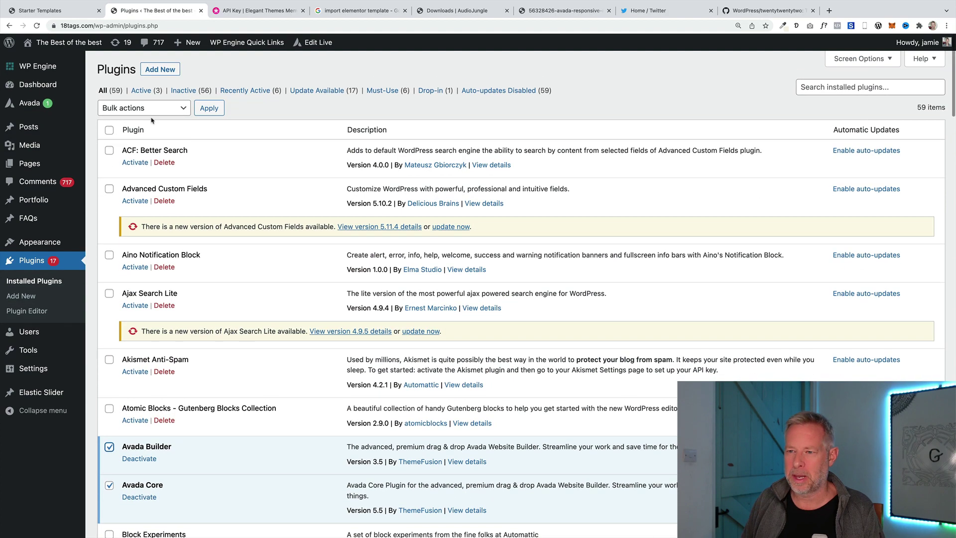
left_click(142, 108)
left_click(122, 132)
left_click(209, 108)
left_click(369, 134)
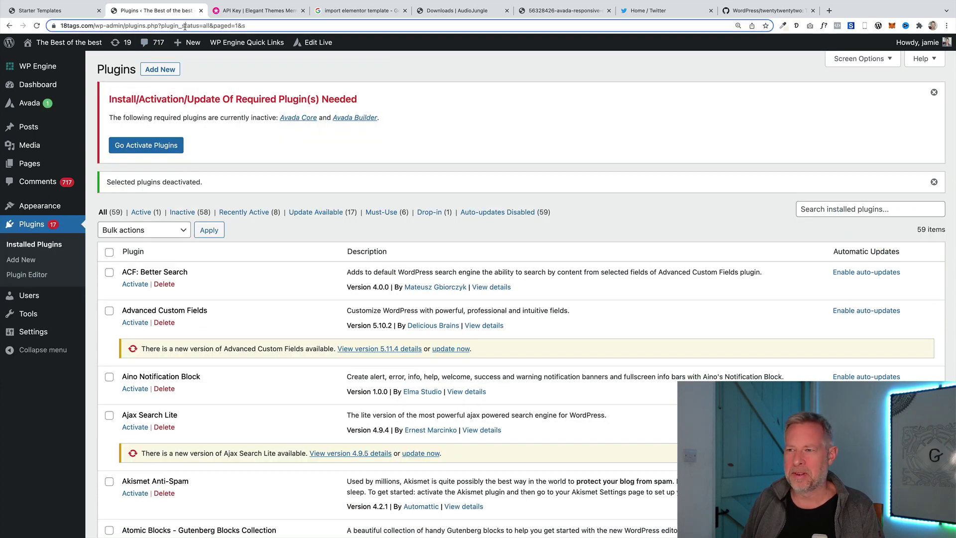
left_click(185, 26)
type("https://18tags.com/2509-2/")
key("Return")
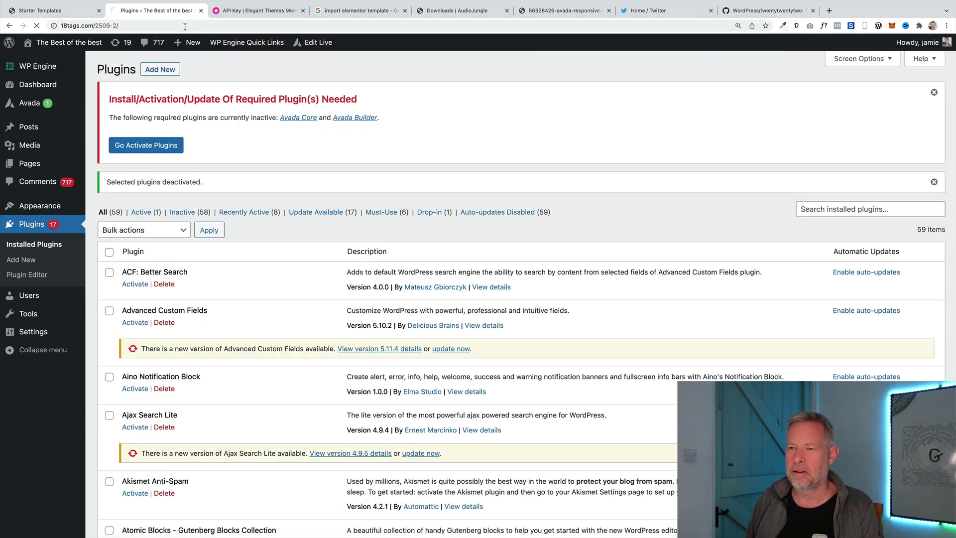
scroll(80, 291, "down", 10)
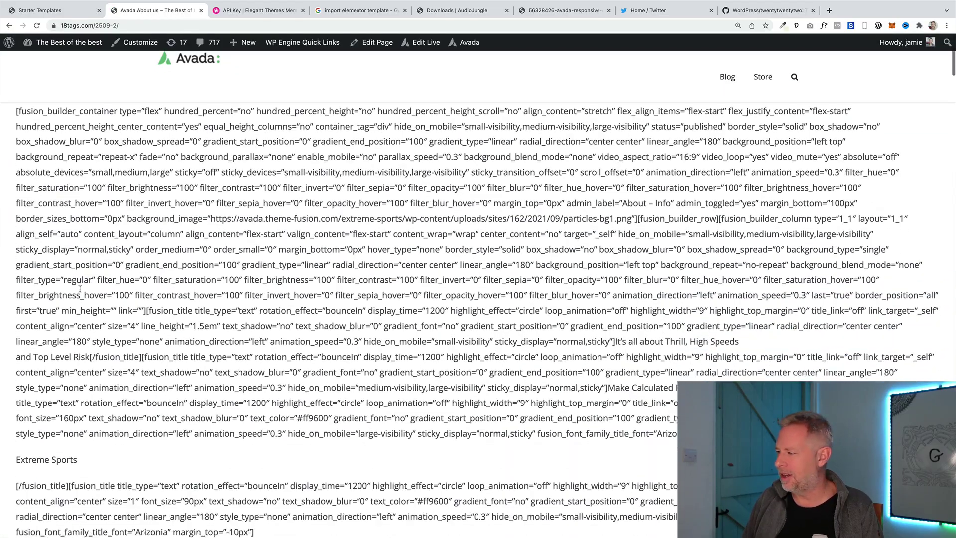
scroll(80, 292, "down", 8)
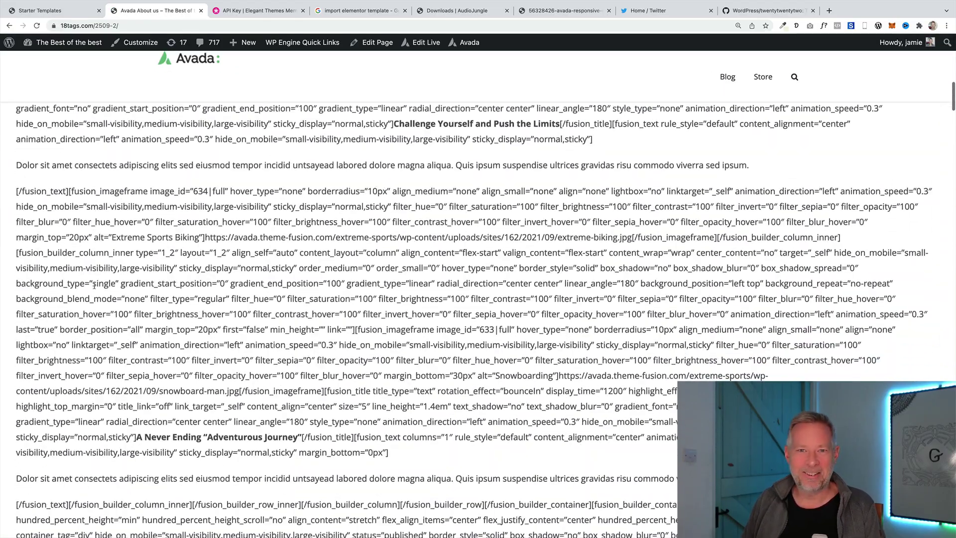
scroll(104, 287, "down", 10)
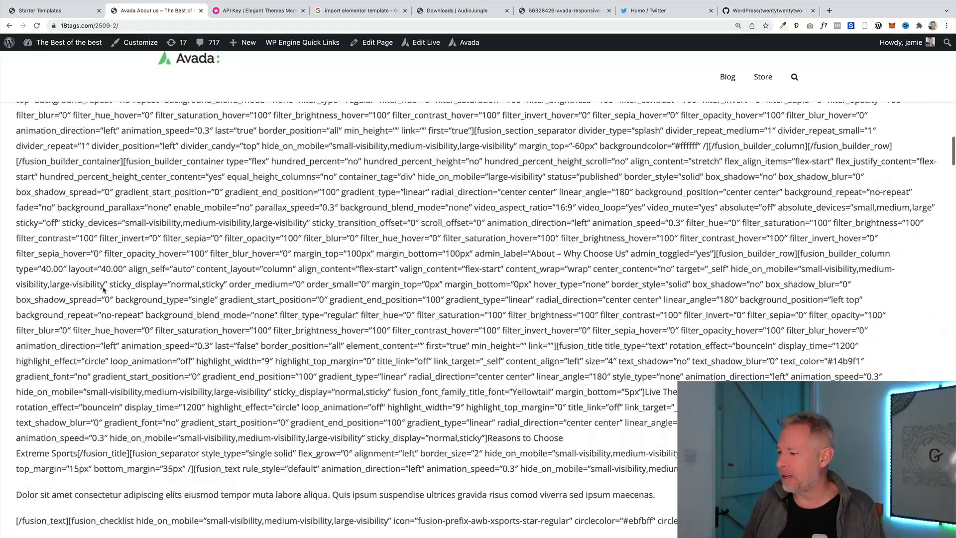
scroll(103, 290, "down", 5)
scroll(103, 287, "up", 5)
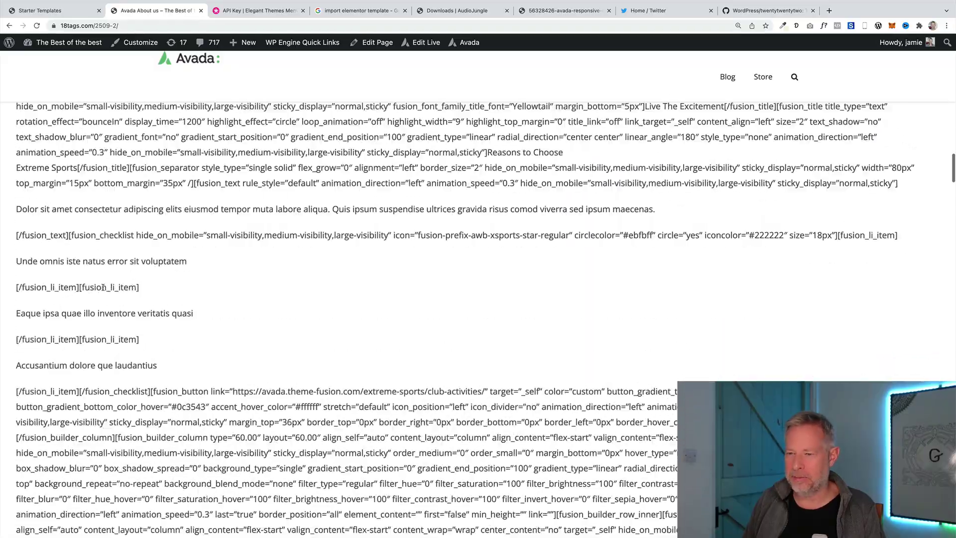
scroll(103, 288, "up", 20)
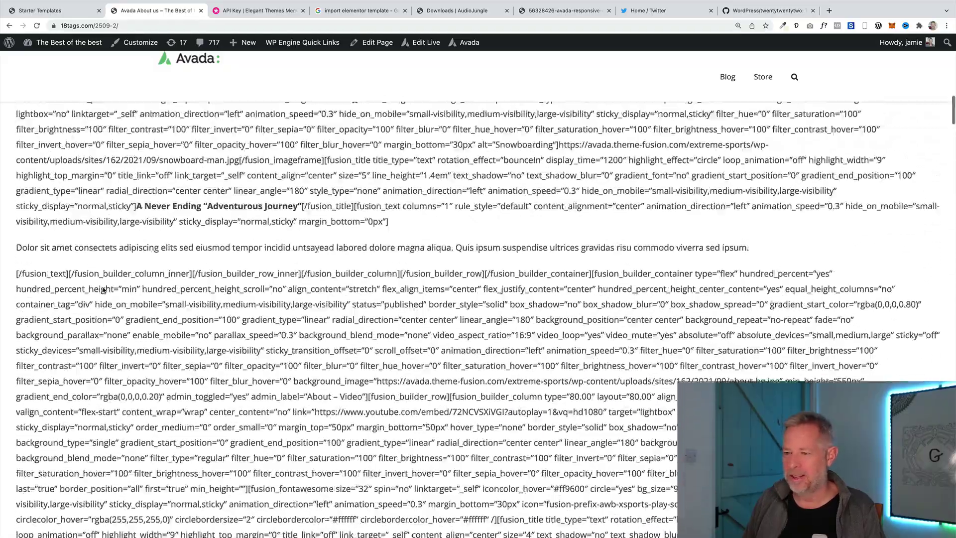
Review the remaining Avada About us content back up to the page's title banner.
scroll(104, 290, "up", 6)
scroll(103, 288, "up", 3)
scroll(103, 288, "up", 3)
scroll(108, 293, "up", 15)
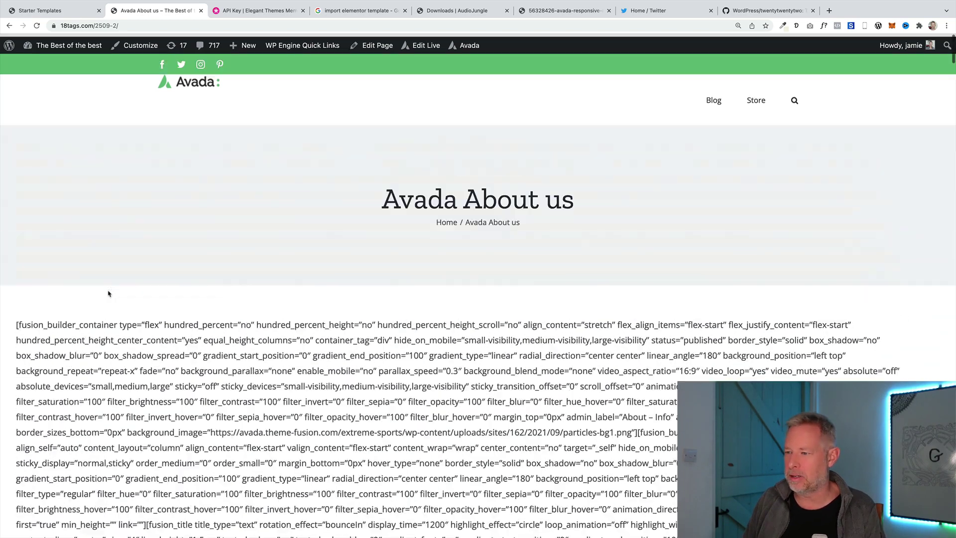
scroll(188, 362, "down", 5)
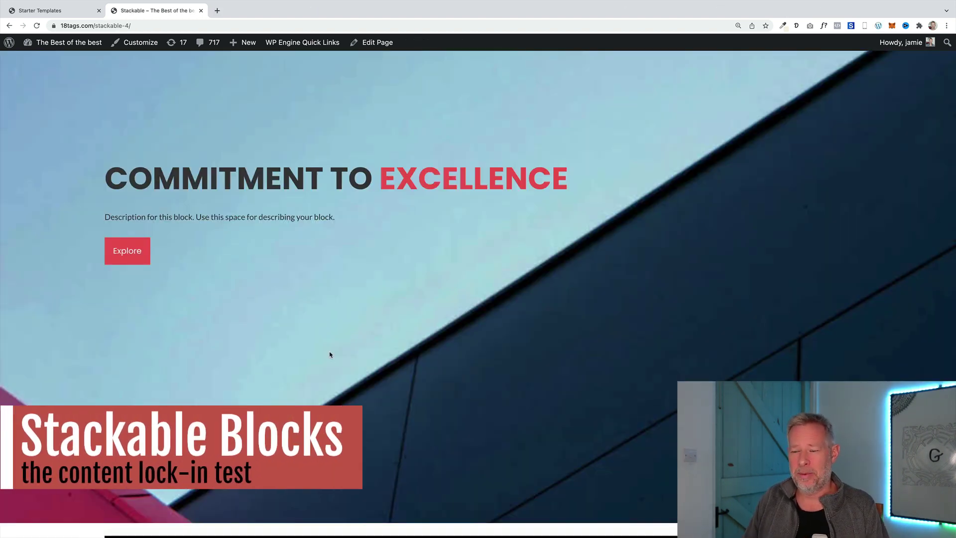
Look over the published Stackable page from the Commitment to Excellence hero down to the Contact Us section.
scroll(349, 361, "down", 6)
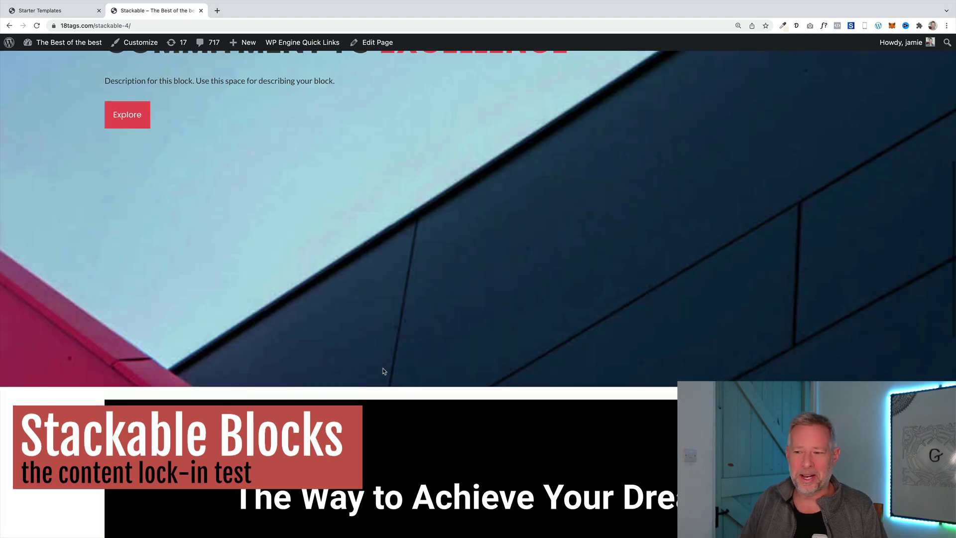
scroll(383, 368, "down", 3)
scroll(383, 368, "down", 4)
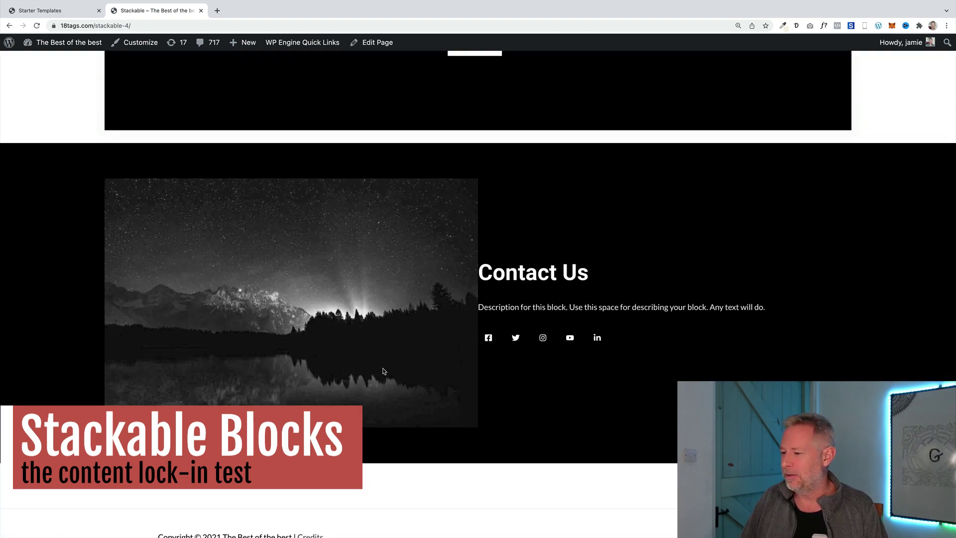
scroll(383, 369, "up", 12)
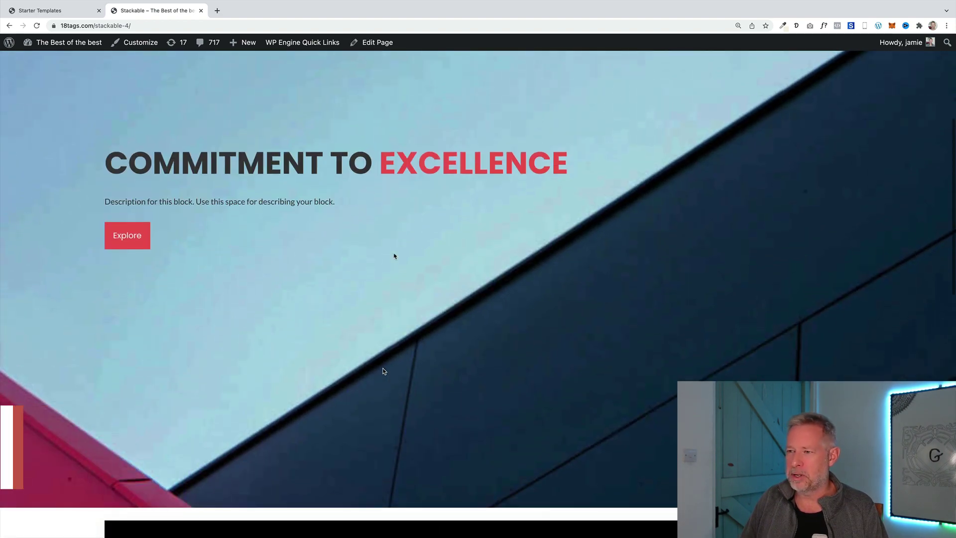
Open the Stackable page for editing and examine its full block structure, from the Hero to the Icon Buttons.
left_click(370, 45)
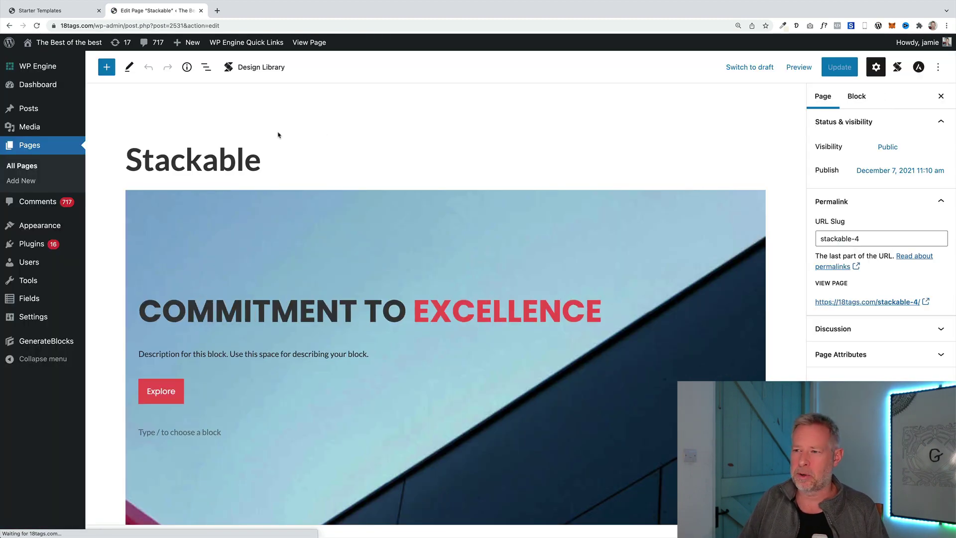
left_click(206, 67)
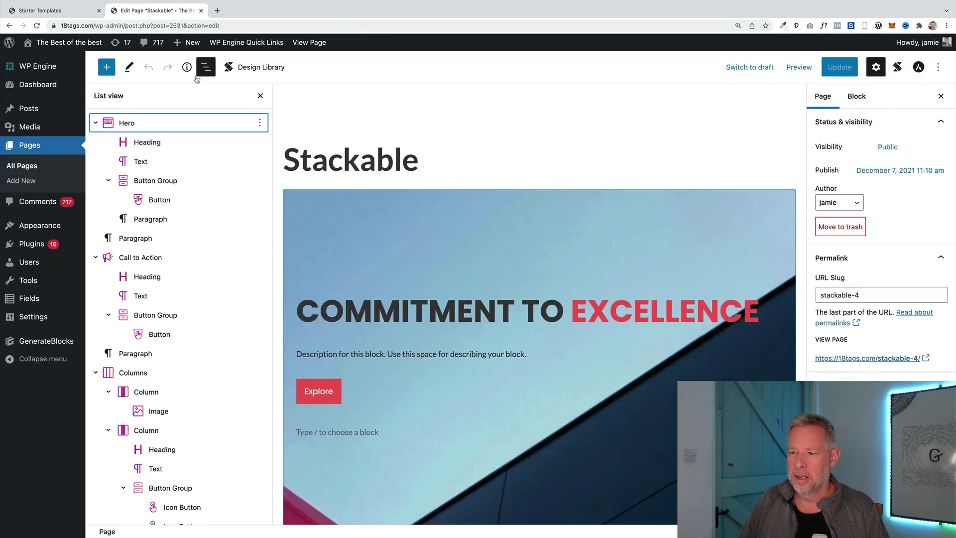
scroll(158, 396, "down", 2)
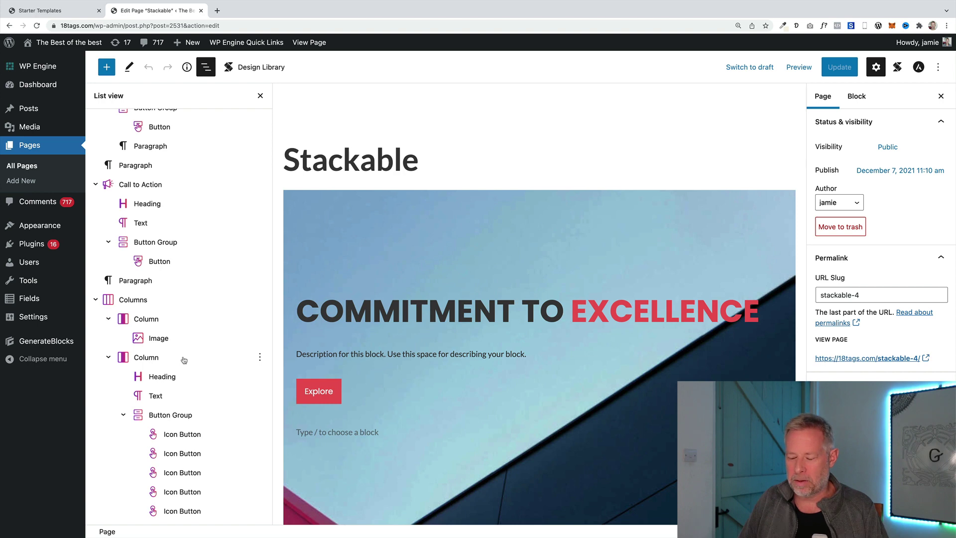
scroll(184, 360, "up", 2)
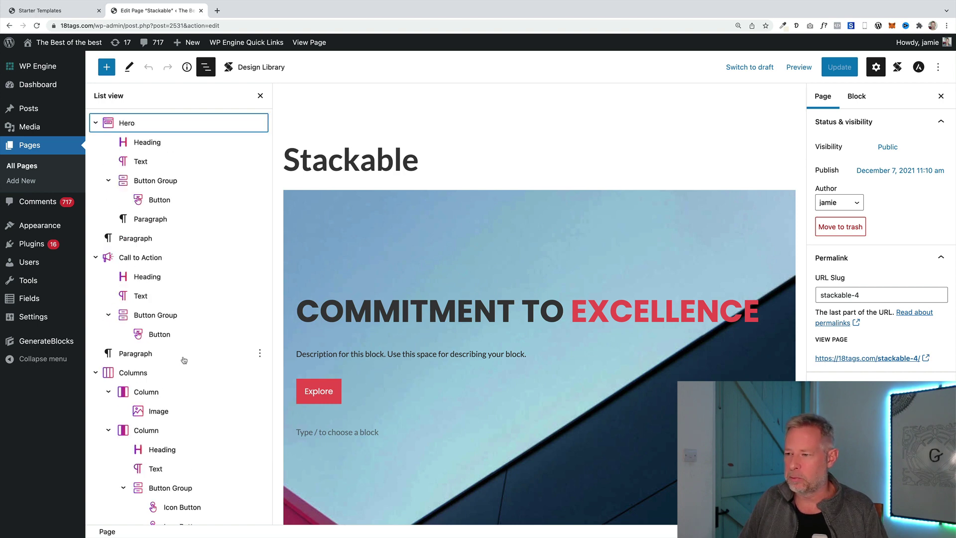
Close the block list, return to the published Stackable page, and copy its URL.
left_click(259, 97)
left_click(303, 44)
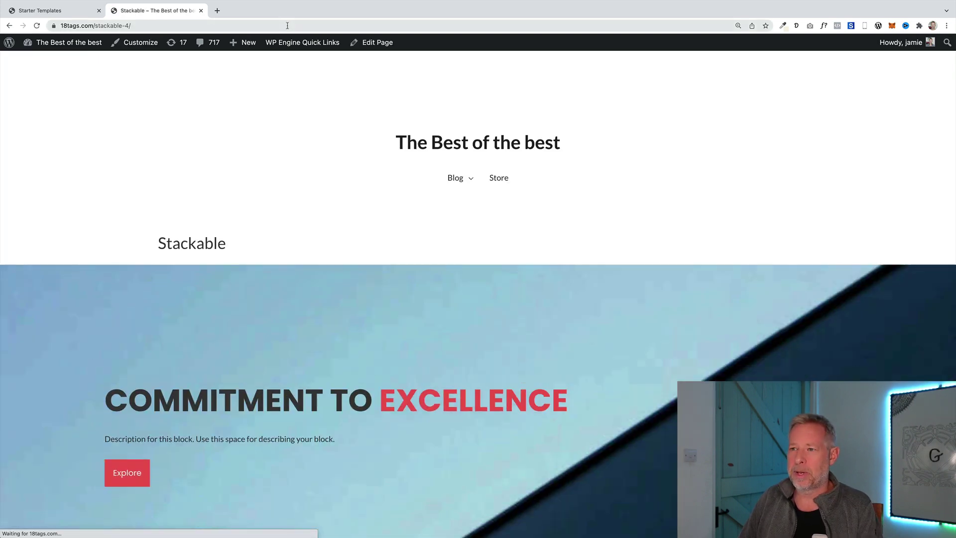
left_click(288, 25)
key("ctrl+c")
scroll(294, 243, "down", 5)
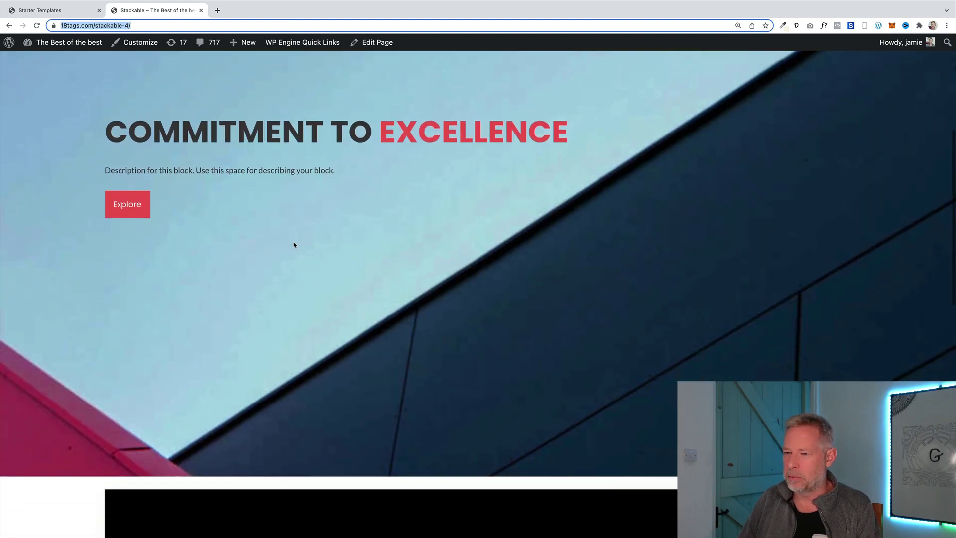
scroll(294, 243, "down", 5)
Deactivate the Stackable - Gutenberg Blocks (V3 RC3) plugin, skipping the feedback survey.
mouse_move(60, 43)
left_click(44, 61)
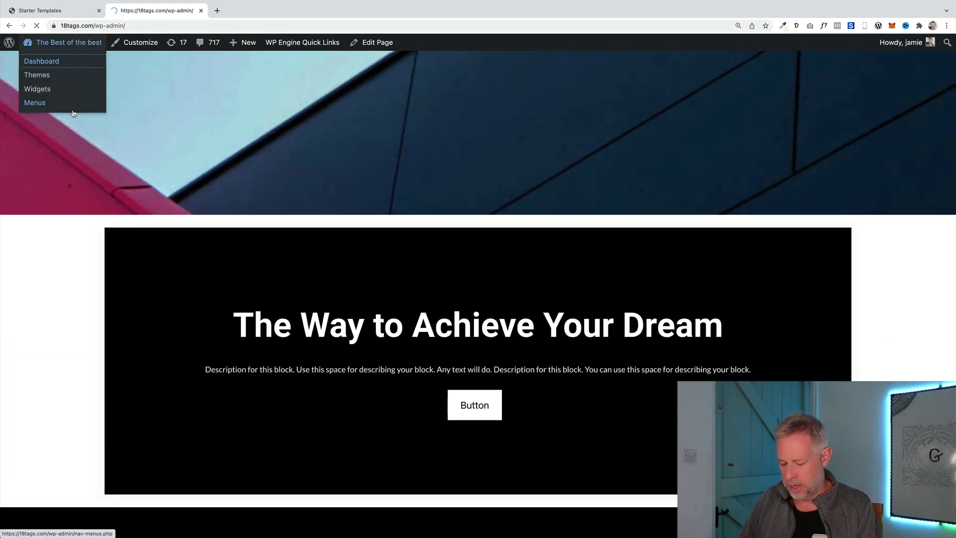
scroll(99, 249, "down", 1)
left_click(122, 245)
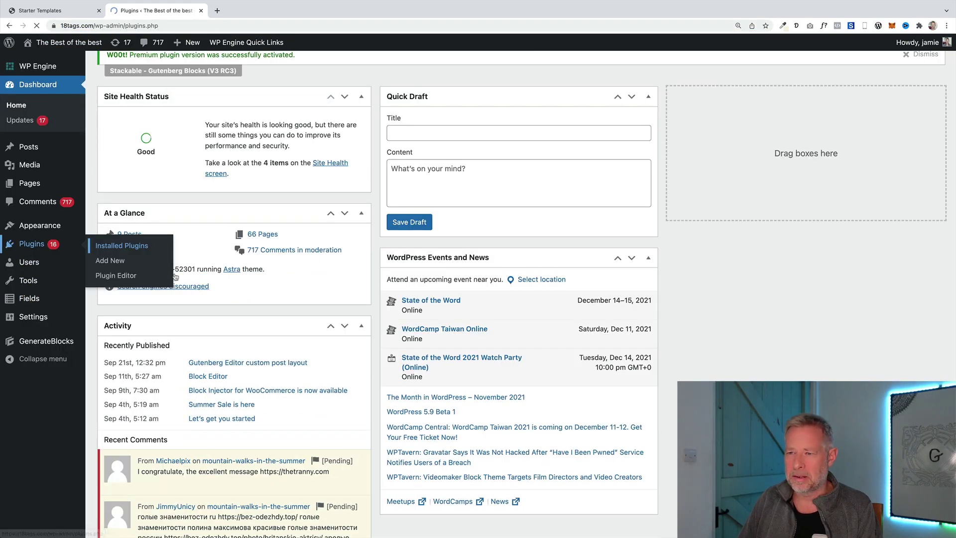
scroll(172, 239, "down", 10)
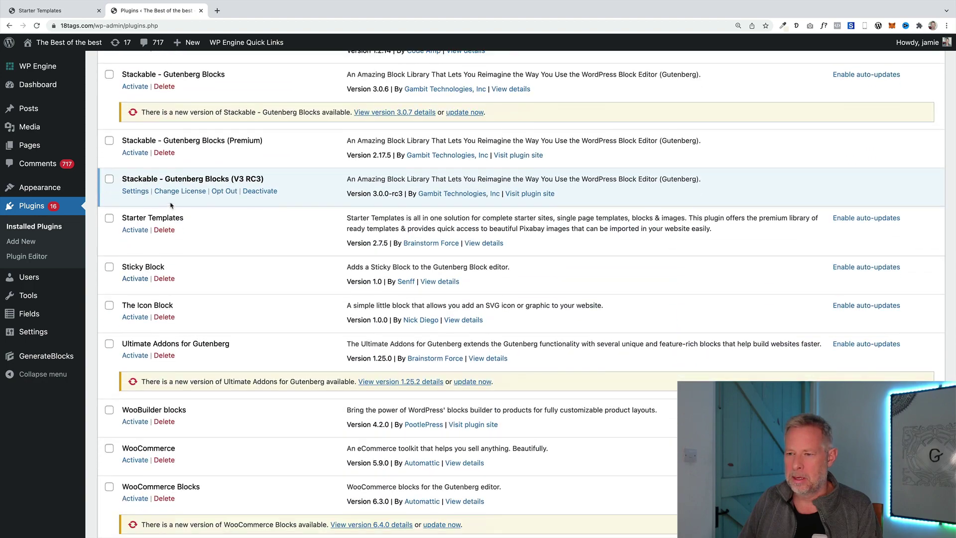
left_click(260, 191)
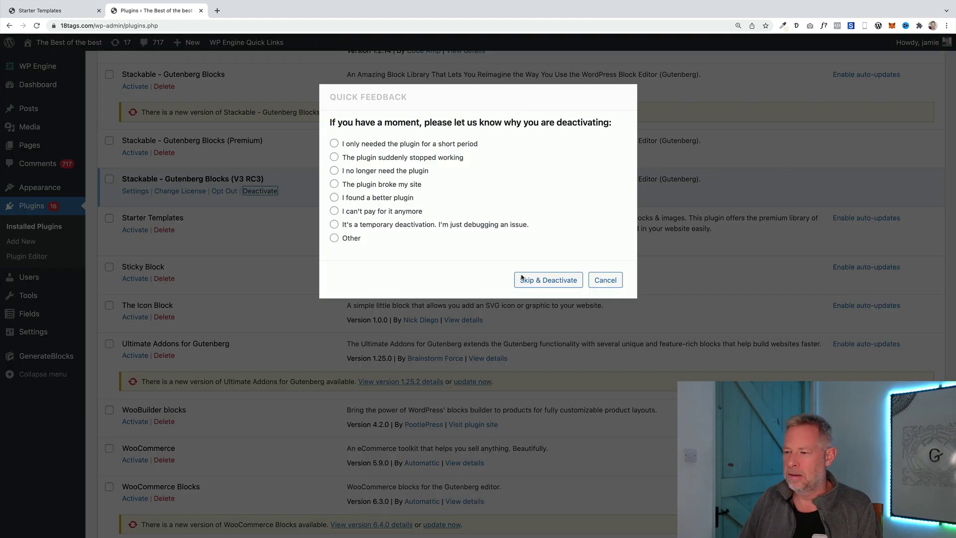
left_click(548, 279)
left_click(180, 26)
key("ctrl+v")
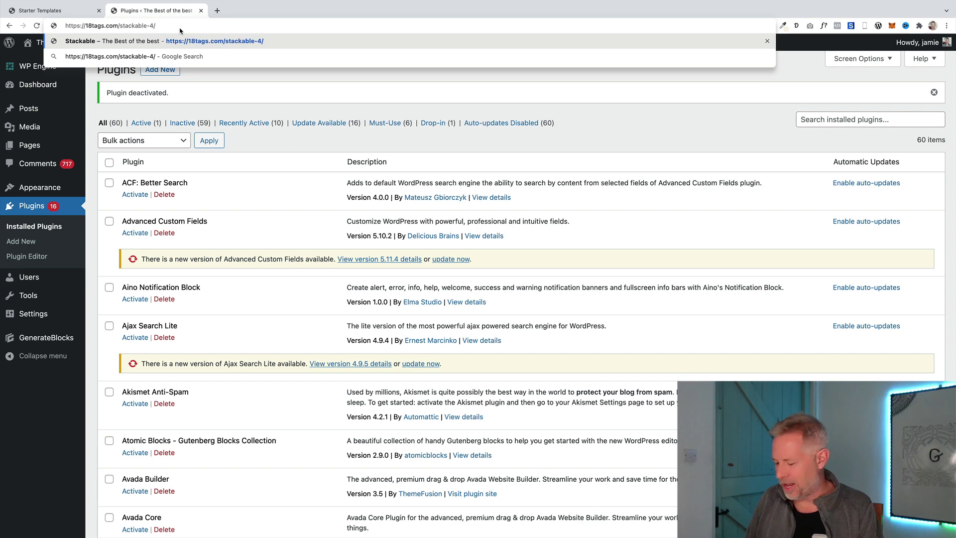
key("Return")
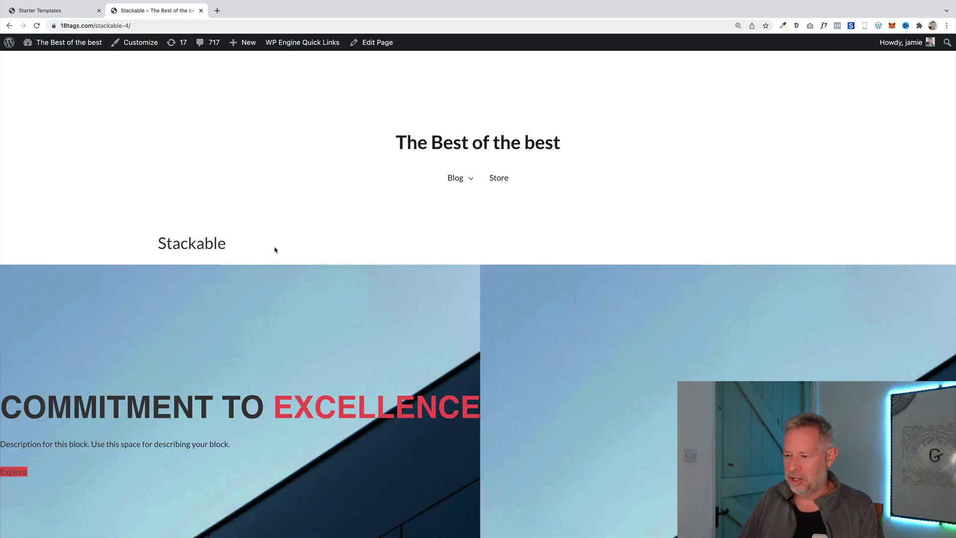
scroll(274, 247, "down", 5)
scroll(275, 250, "down", 2)
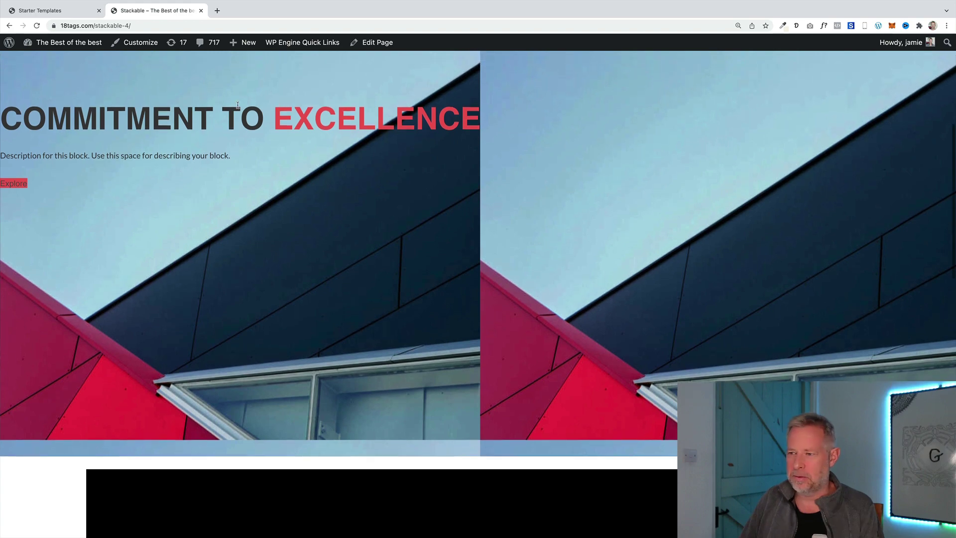
scroll(254, 239, "down", 5)
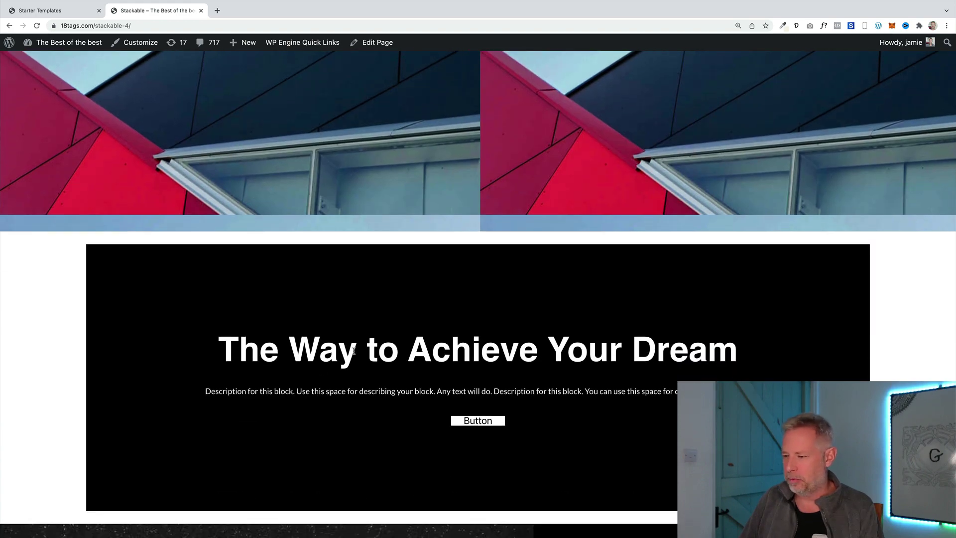
scroll(354, 350, "down", 10)
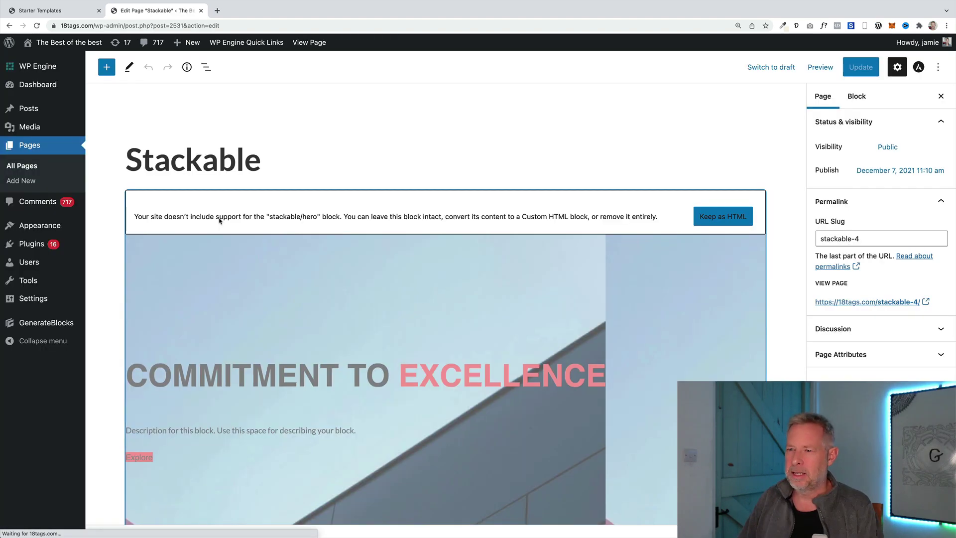
Try keeping the unsupported stackable/hero block as HTML, and preview the converted Custom HTML block.
scroll(390, 207, "down", 2)
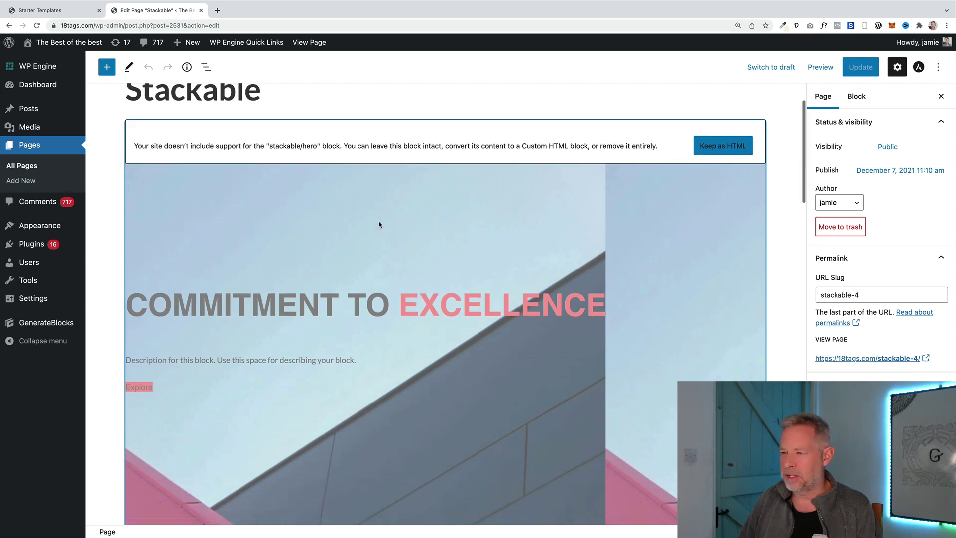
left_click(705, 130)
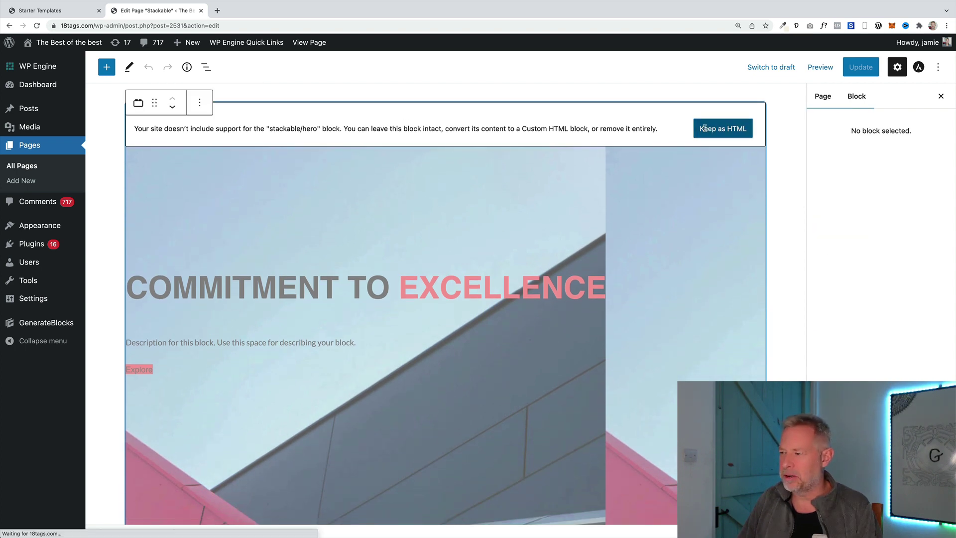
left_click(232, 102)
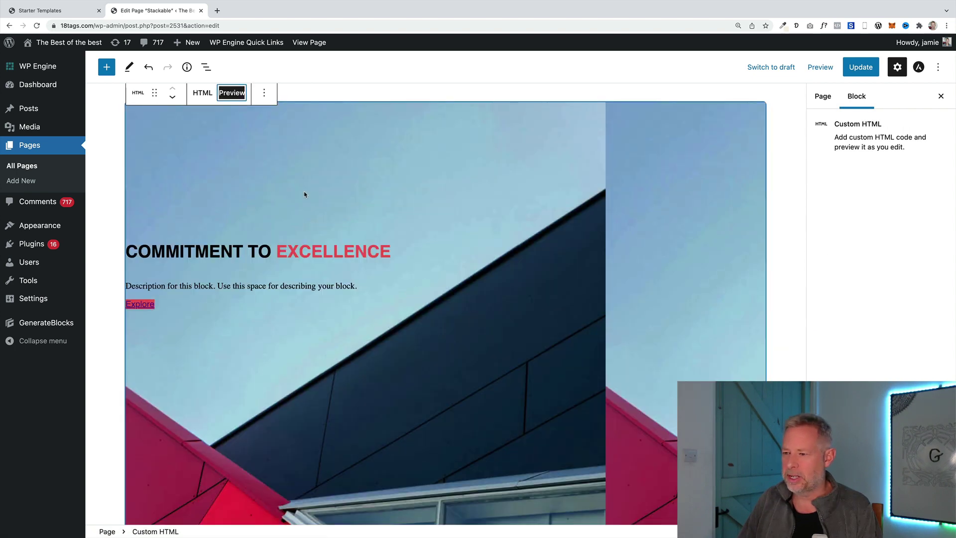
Inspect the page's block structure, selecting the Contact Us section's parent block, its text column and its social icon group.
left_click(205, 66)
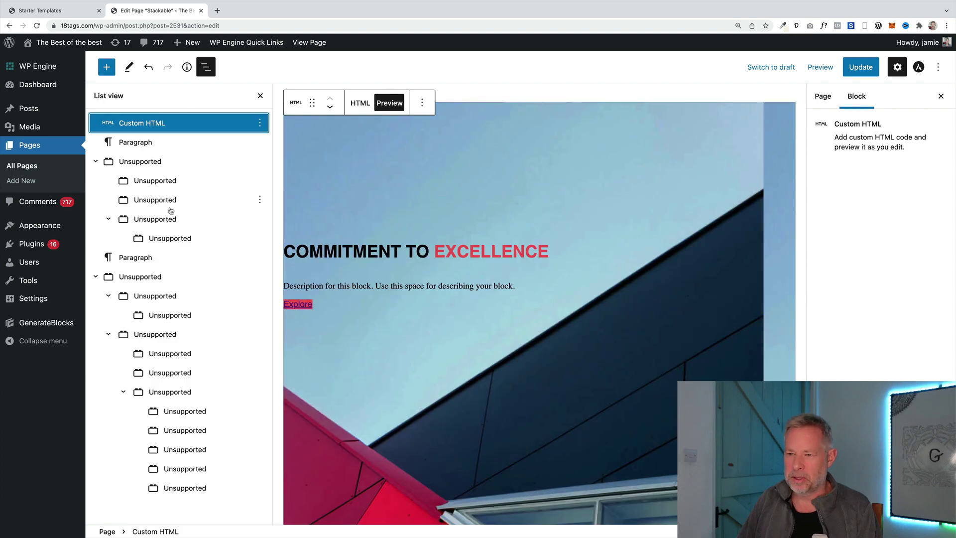
left_click(160, 277)
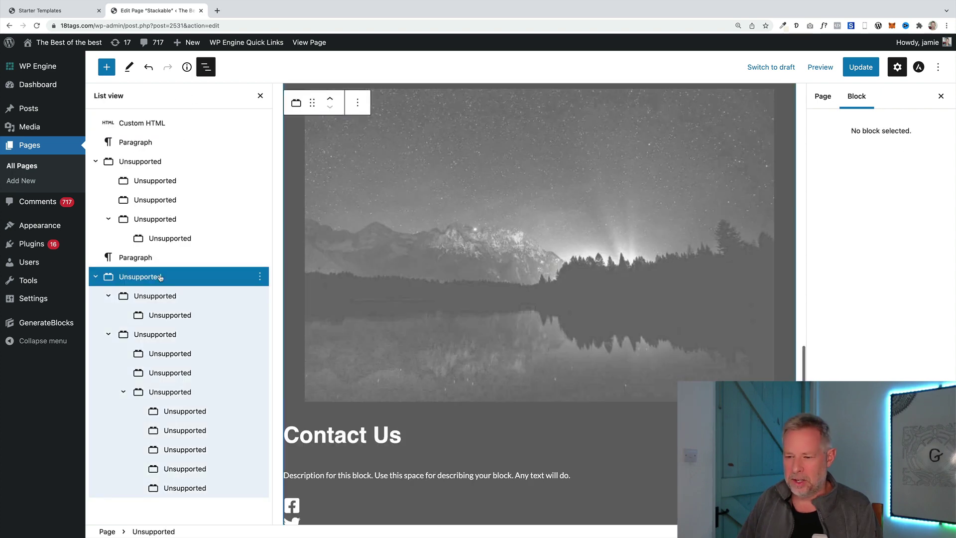
left_click(166, 335)
left_click(183, 391)
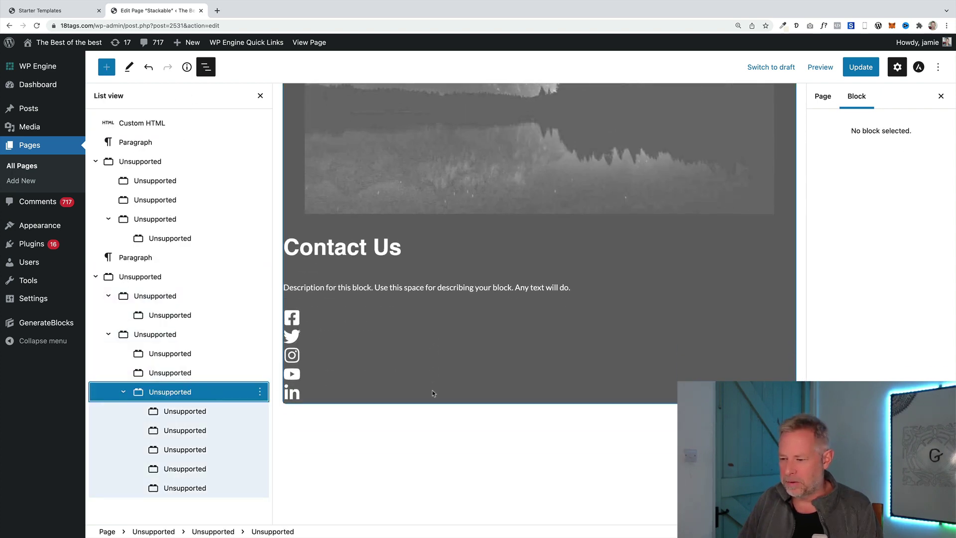
scroll(432, 390, "up", 20)
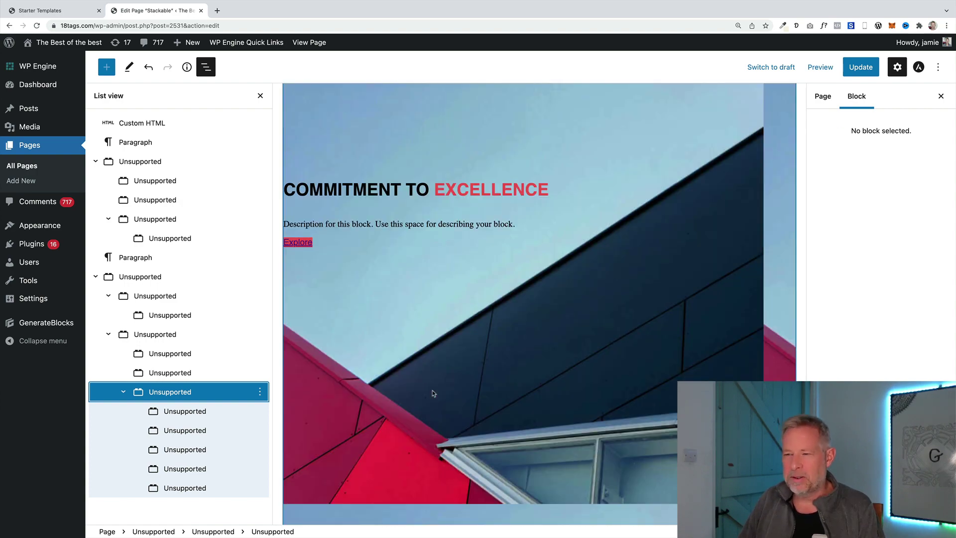
Leave the editor without saving, and examine the published Stackable page from the hero down to the footer.
left_click(309, 42)
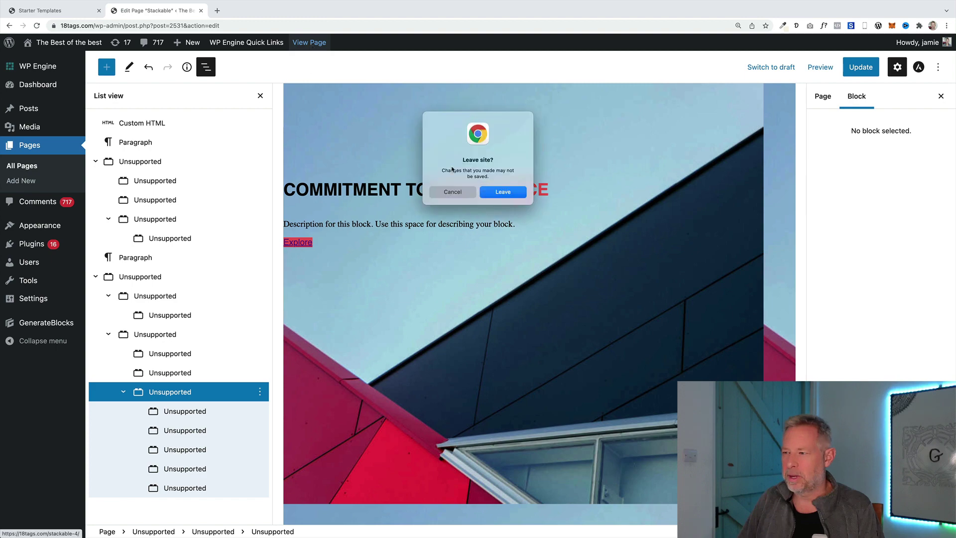
left_click(510, 196)
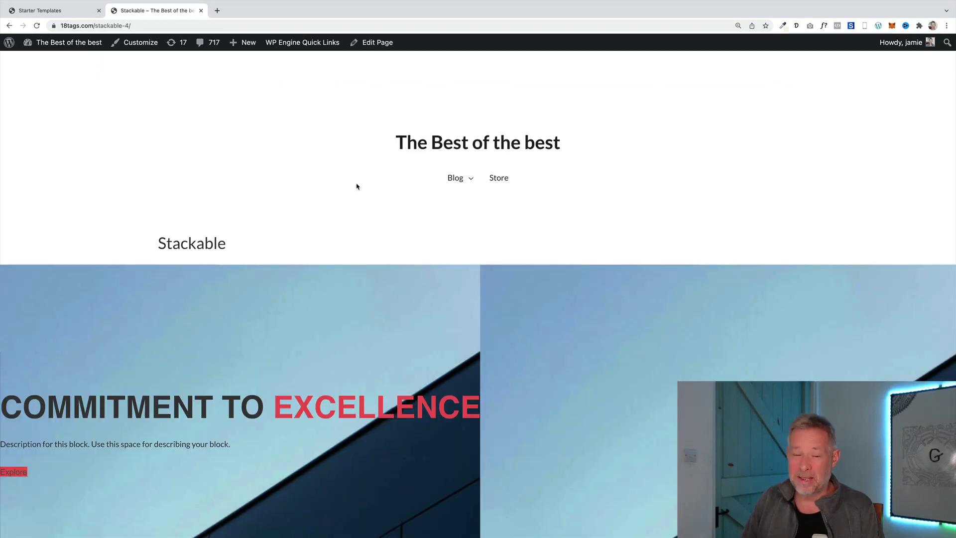
scroll(364, 192, "down", 10)
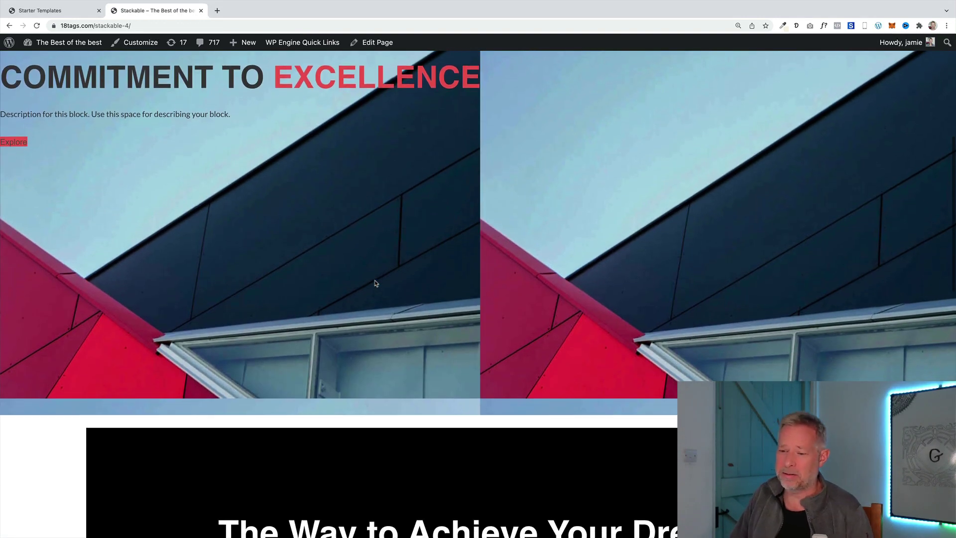
scroll(376, 284, "down", 9)
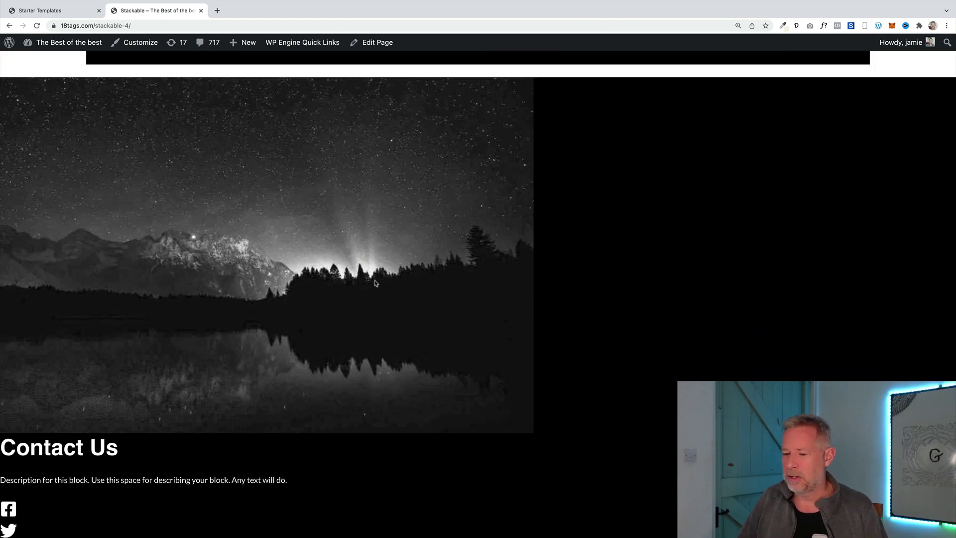
scroll(376, 284, "down", 3)
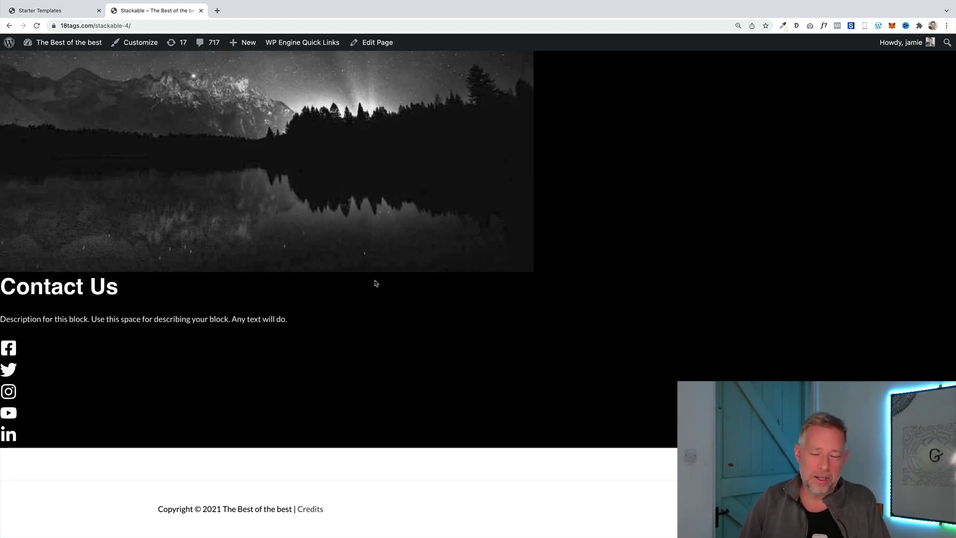